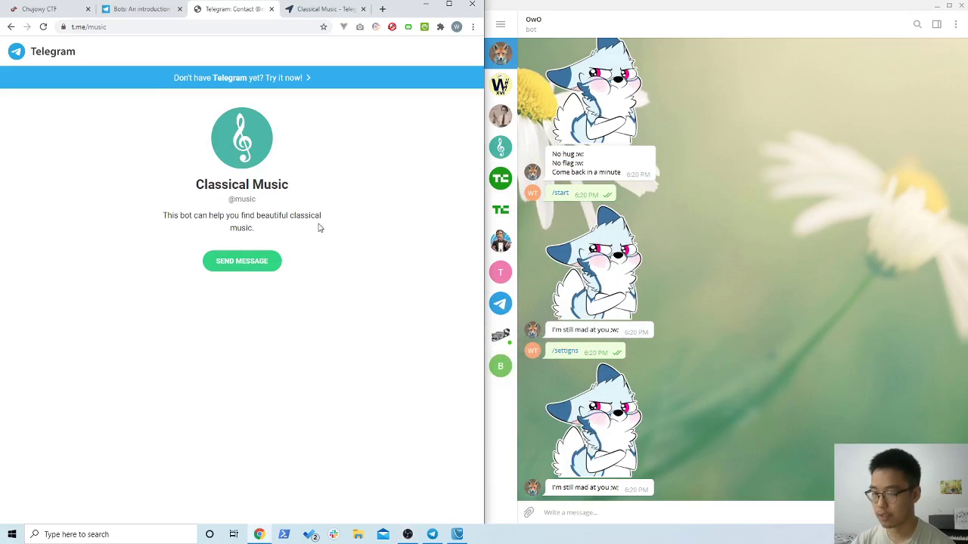
- Open the Insanity2 challenge from the beginner category of the Chujowy CTF challenges page in a maximized browser window
{"action": "left_click", "coordinate": [132, 9]}
{"action": "left_click", "coordinate": [47, 10]}
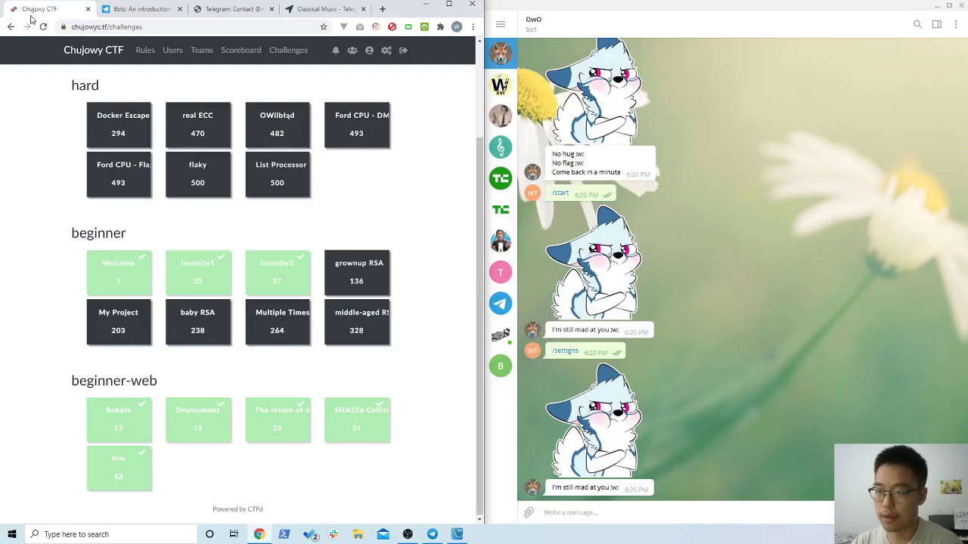
{"action": "left_click", "coordinate": [449, 6]}
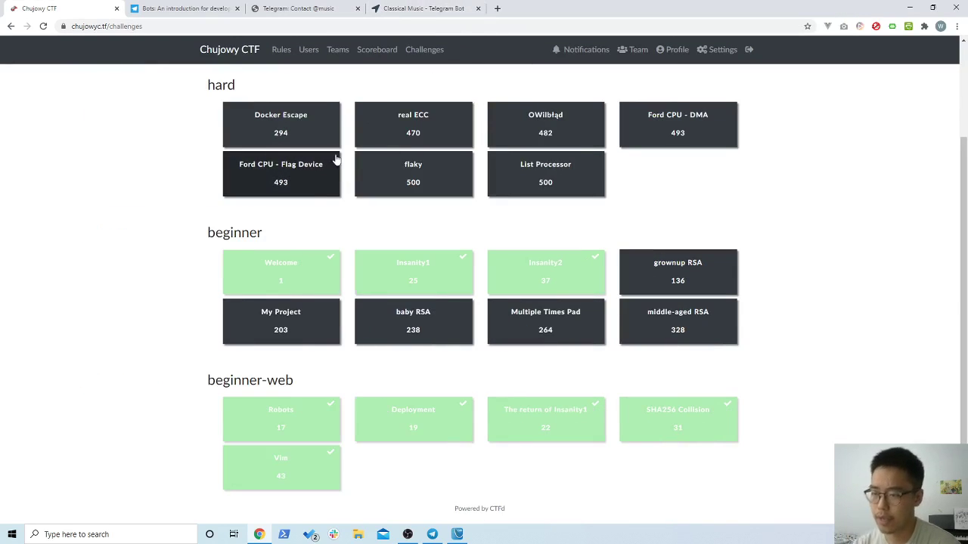
{"action": "triple_click", "coordinate": [199, 55]}
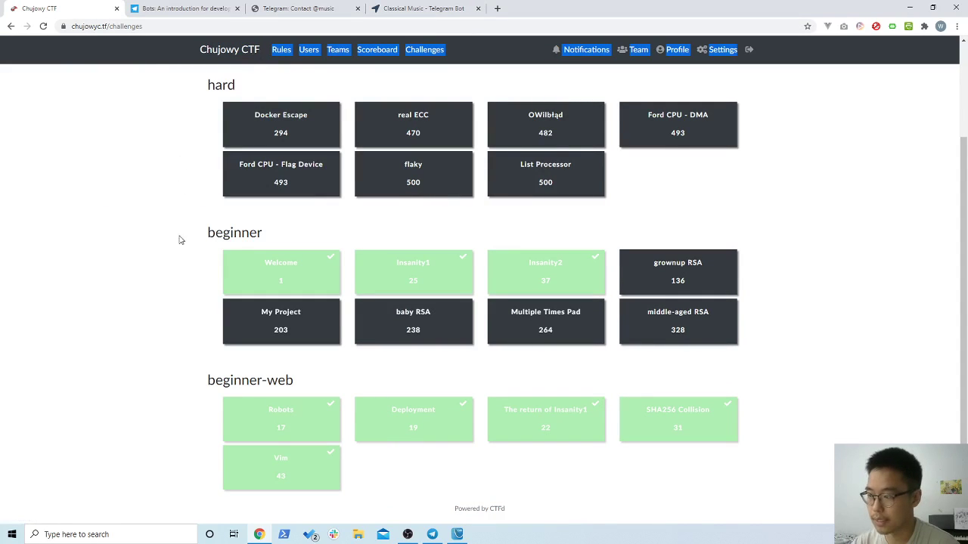
{"action": "left_click", "coordinate": [546, 276]}
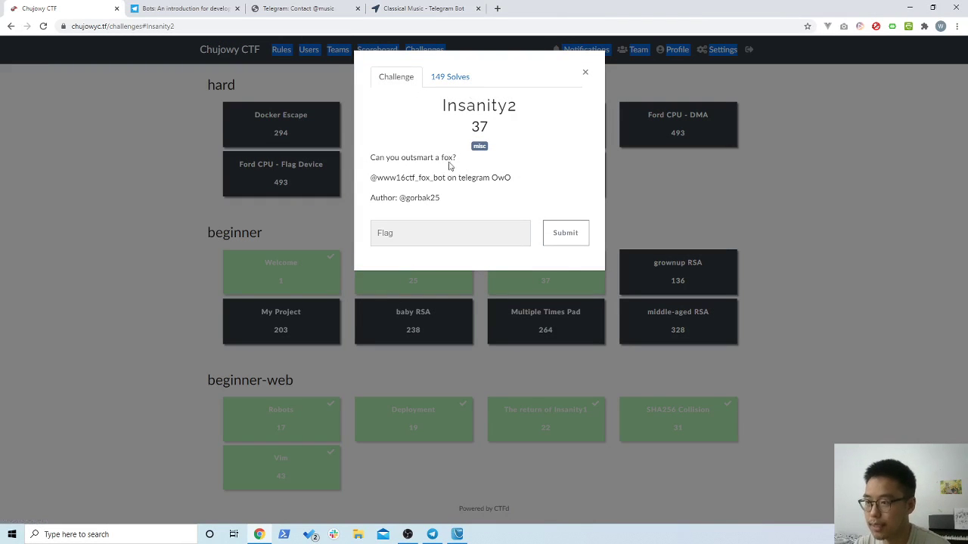
- Read the Insanity2 challenge details, including its point value, category, hint question and Telegram bot handle
{"action": "double_click", "coordinate": [478, 126]}
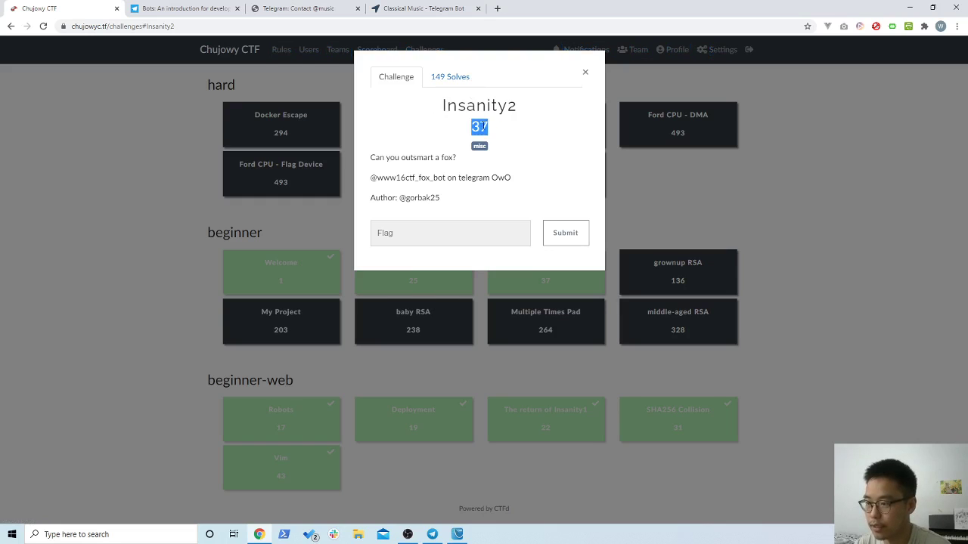
{"action": "left_click", "coordinate": [493, 148]}
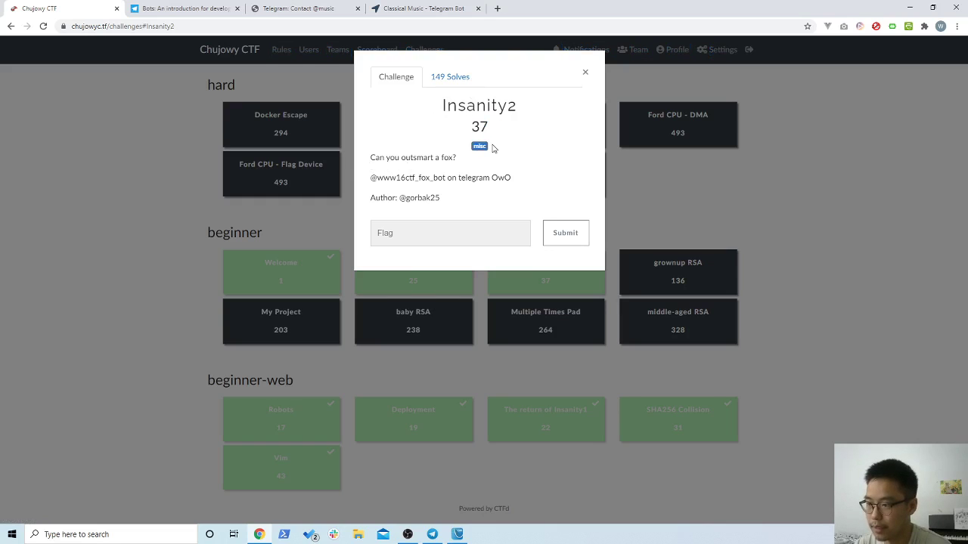
{"action": "left_click_drag", "start_coordinate": [371, 157], "coordinate": [457, 158]}
{"action": "left_click", "coordinate": [447, 161]}
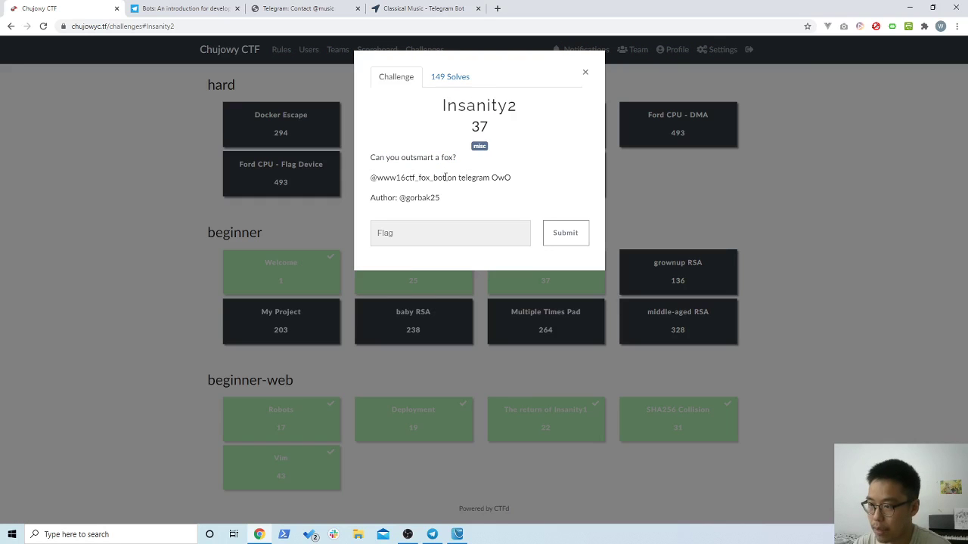
{"action": "left_click_drag", "start_coordinate": [445, 177], "coordinate": [372, 180]}
{"action": "double_click", "coordinate": [475, 179]}
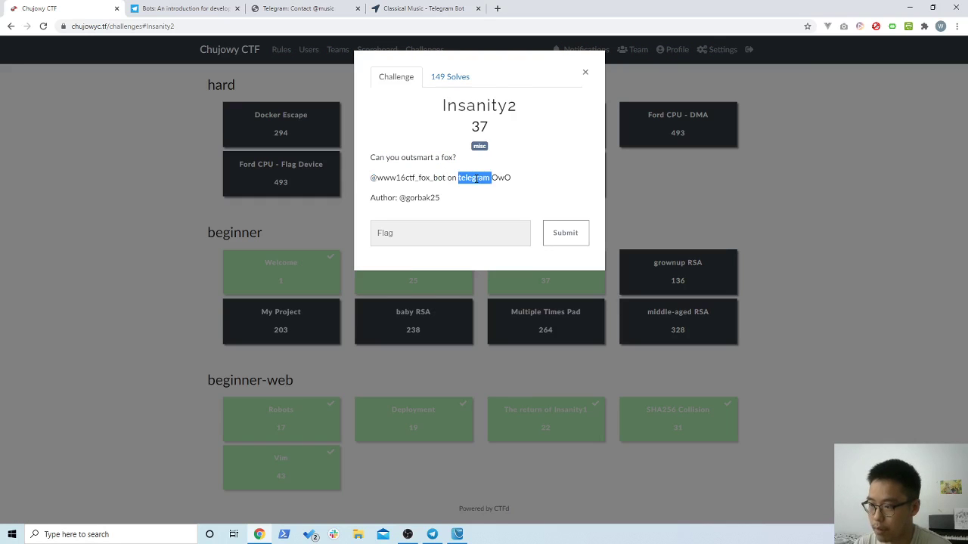
- Arrange the browser and Telegram side by side and switch to the OwO bot chat in Telegram
{"action": "key", "text": "super+Left"}
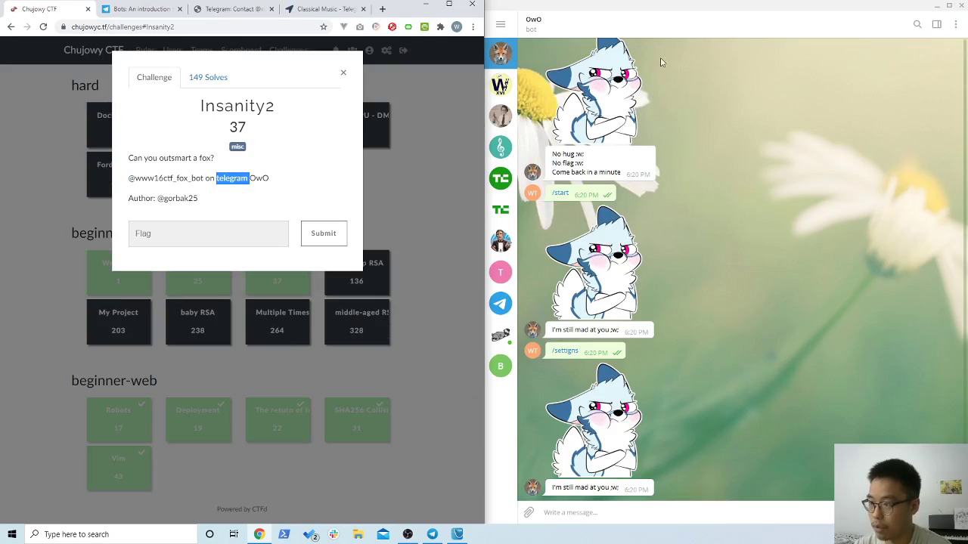
{"action": "left_click", "coordinate": [602, 6]}
{"action": "key", "text": "super+Right"}
{"action": "left_click", "coordinate": [609, 84]}
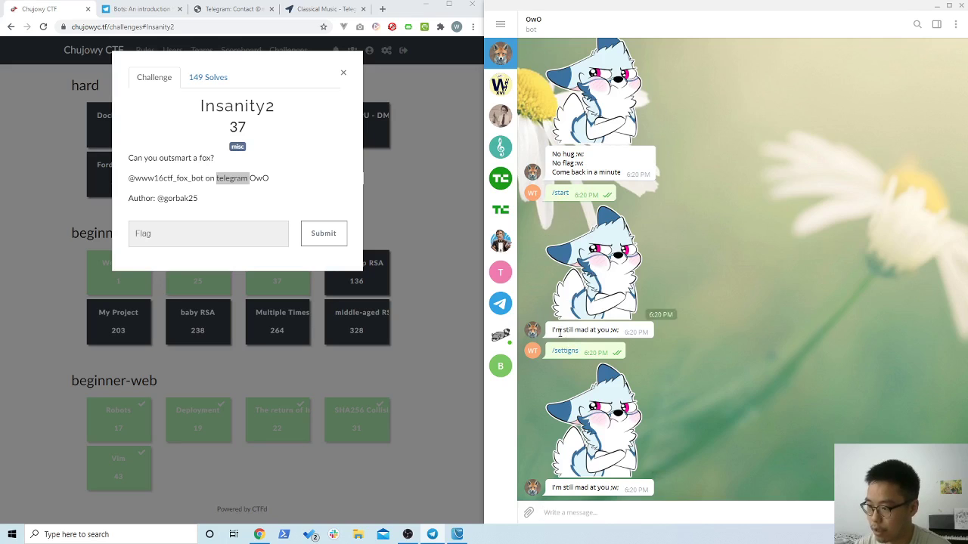
- Review the earlier commands and replies in the OwO bot's chat history
{"action": "scroll", "coordinate": [563, 363], "scroll_direction": "up", "scroll_amount": 3}
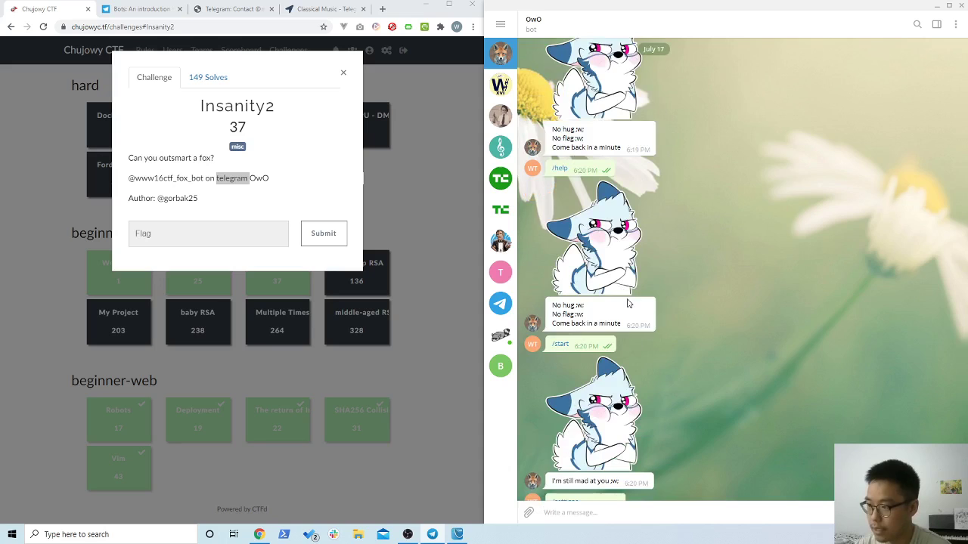
{"action": "scroll", "coordinate": [627, 303], "scroll_direction": "down", "scroll_amount": 3}
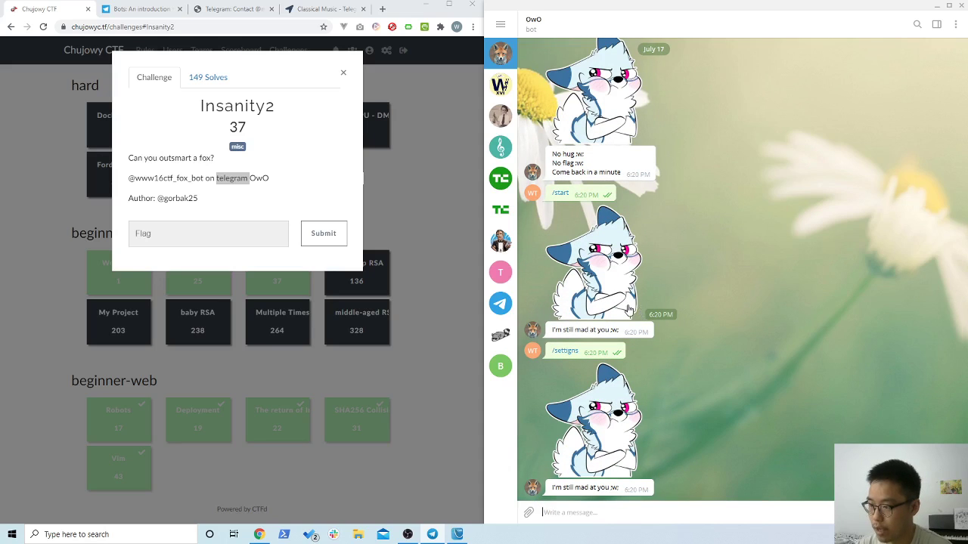
{"action": "scroll", "coordinate": [627, 308], "scroll_direction": "up", "scroll_amount": 2}
{"action": "scroll", "coordinate": [628, 308], "scroll_direction": "down", "scroll_amount": 2}
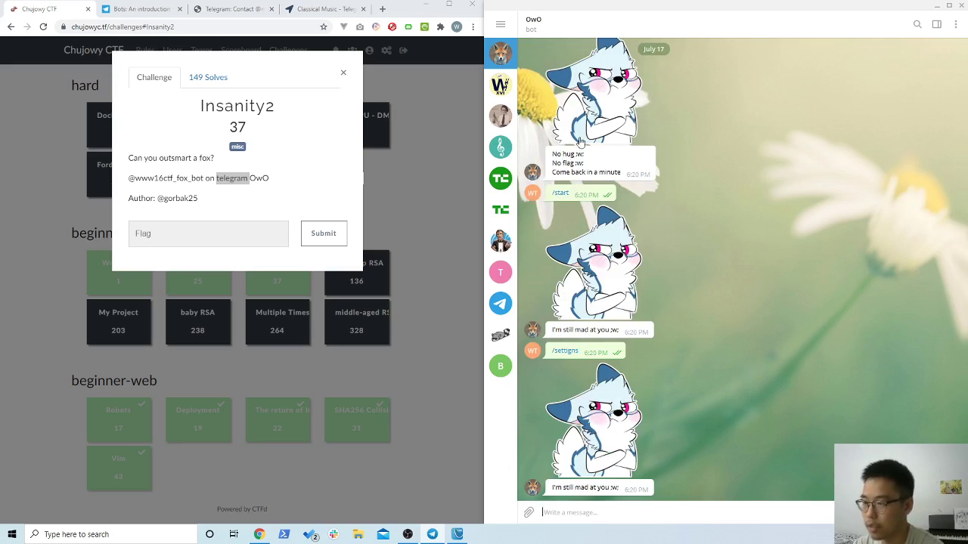
{"action": "scroll", "coordinate": [581, 143], "scroll_direction": "up", "scroll_amount": 1}
{"action": "scroll", "coordinate": [604, 147], "scroll_direction": "down", "scroll_amount": 1}
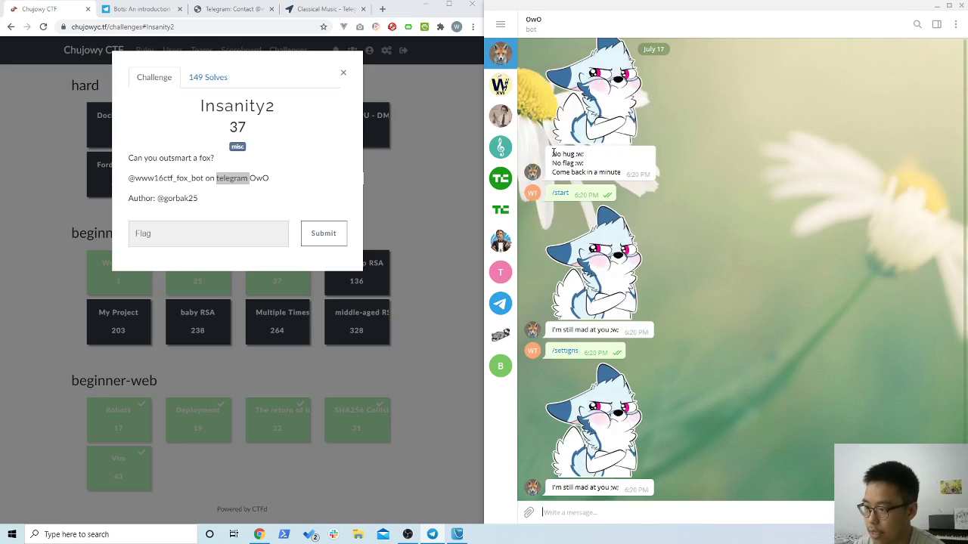
- Examine the wording of the bot's text reply to the /help command, focusing on its hug line
{"action": "left_click_drag", "start_coordinate": [553, 153], "coordinate": [565, 181]}
{"action": "left_click", "coordinate": [559, 182]}
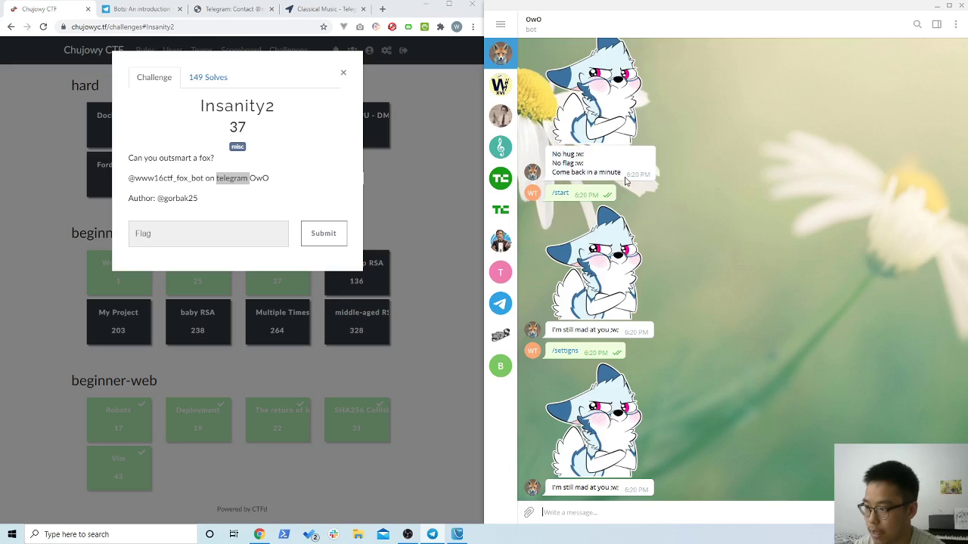
{"action": "left_click_drag", "start_coordinate": [624, 180], "coordinate": [567, 174]}
{"action": "left_click", "coordinate": [577, 173]}
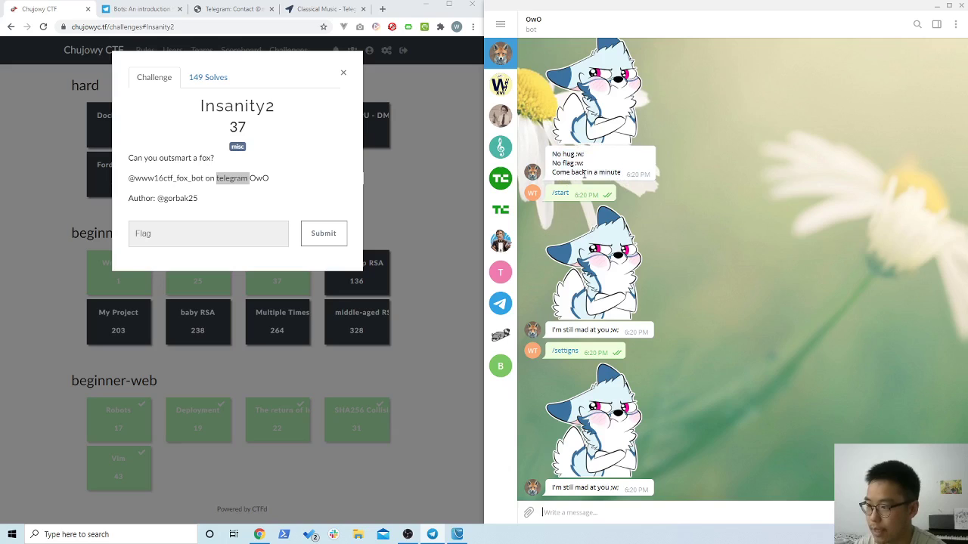
{"action": "double_click", "coordinate": [569, 155]}
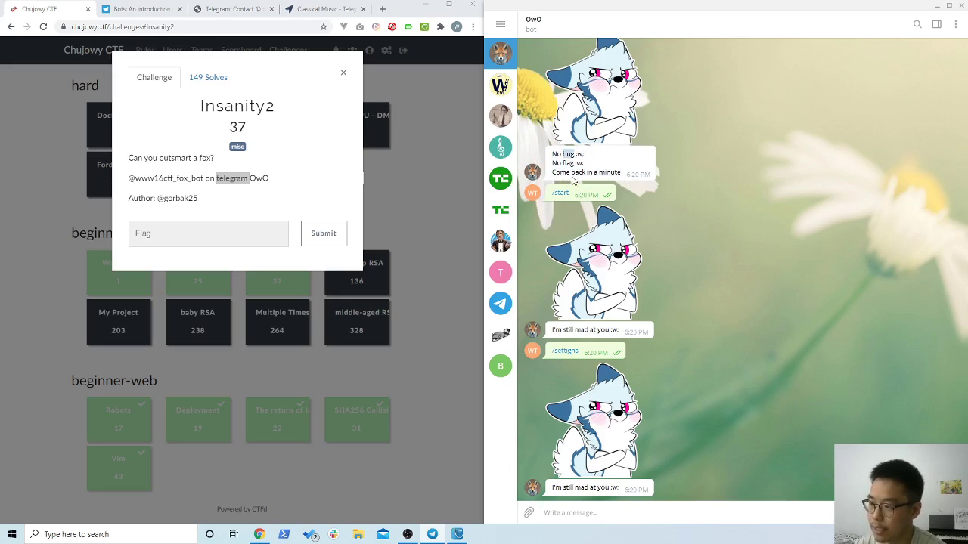
{"action": "left_click", "coordinate": [568, 154]}
{"action": "double_click", "coordinate": [569, 154]}
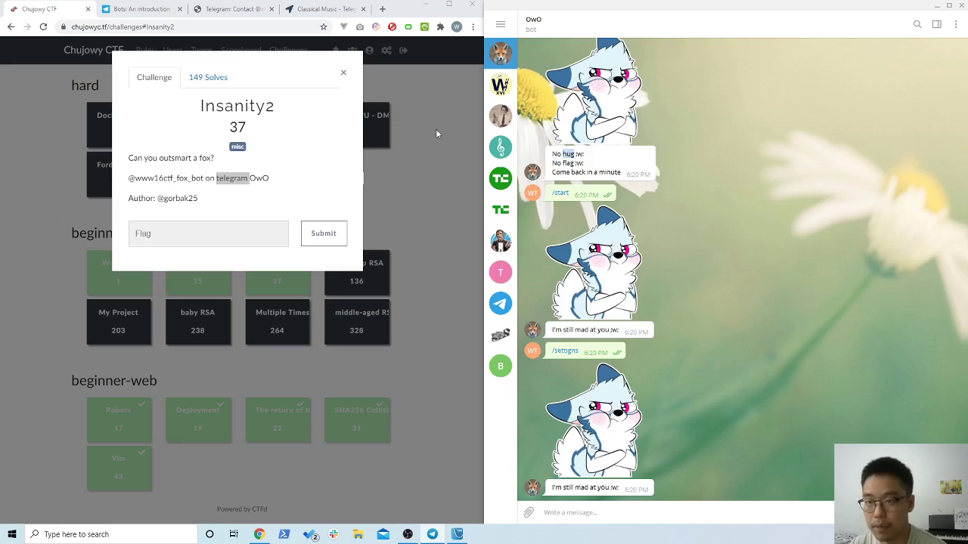
- Read the Telegram bots introduction in the browser from its beginning to the bot link format under "How are bots different from humans?"
{"action": "left_click", "coordinate": [134, 11]}
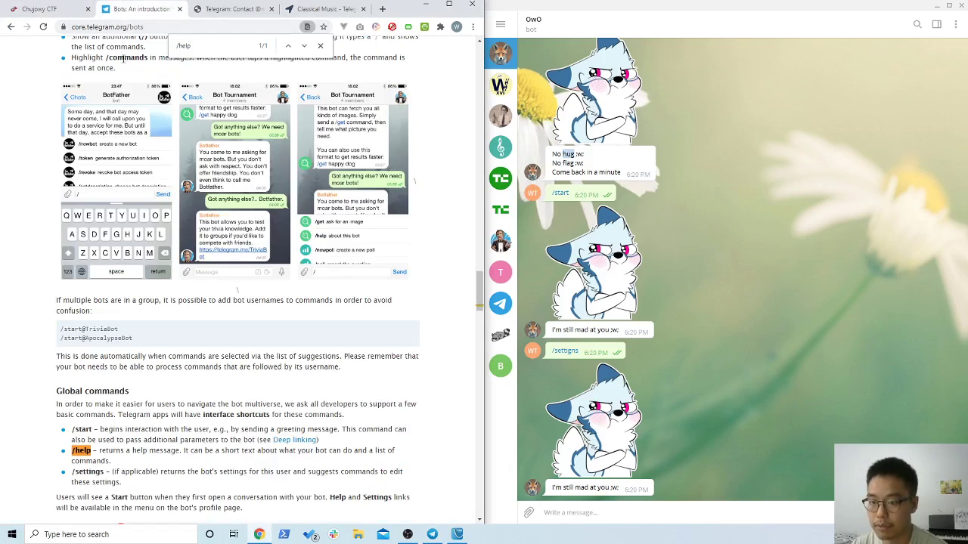
{"action": "scroll", "coordinate": [32, 310], "scroll_direction": "up", "scroll_amount": 10}
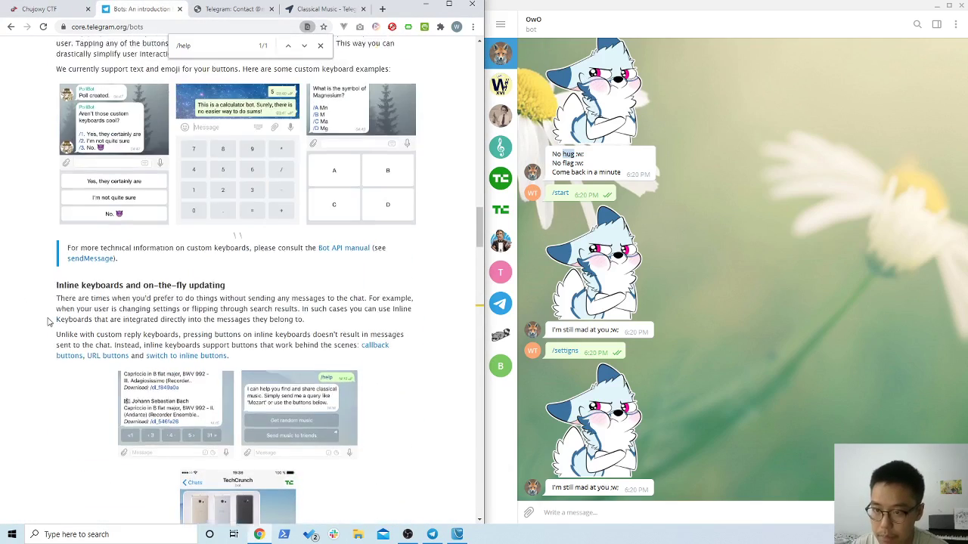
{"action": "scroll", "coordinate": [47, 322], "scroll_direction": "up", "scroll_amount": 15}
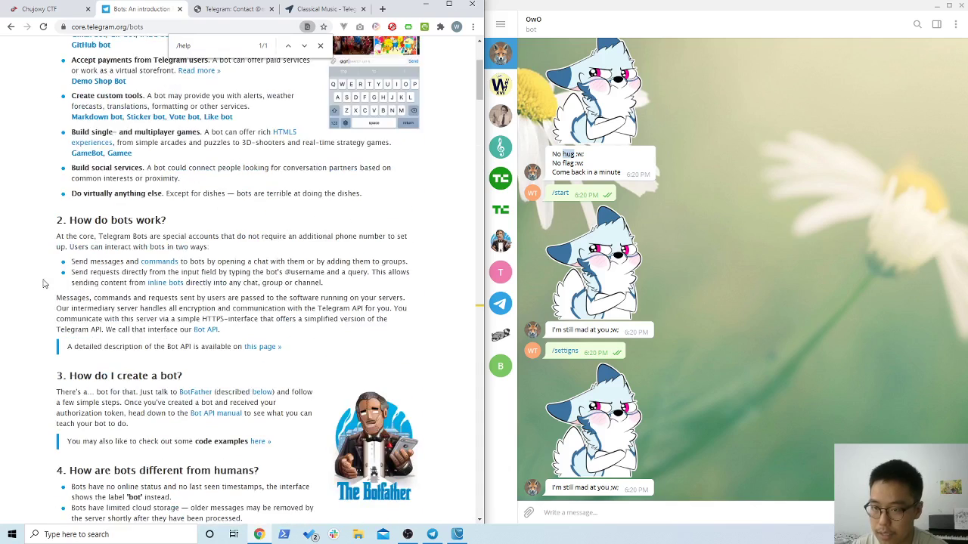
{"action": "scroll", "coordinate": [44, 283], "scroll_direction": "up", "scroll_amount": 5}
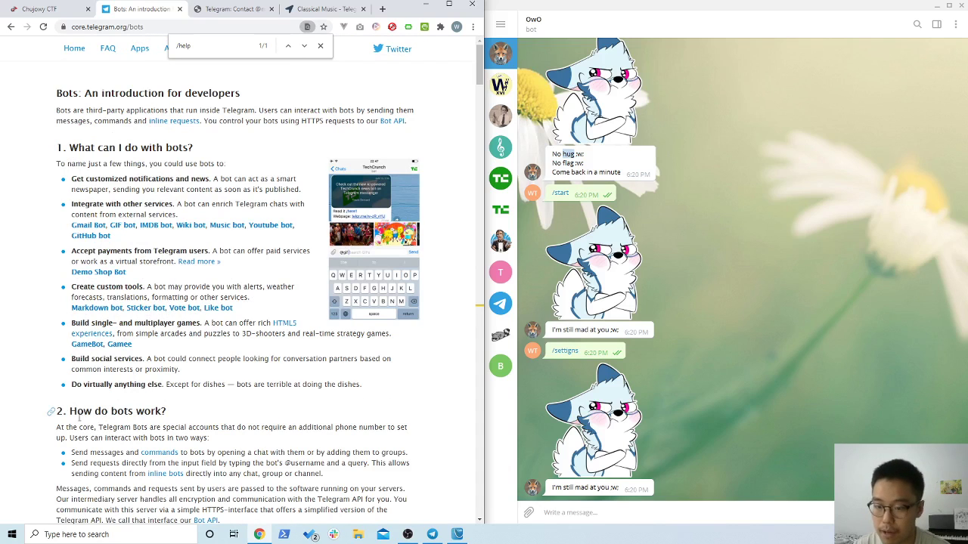
{"action": "scroll", "coordinate": [75, 284], "scroll_direction": "down", "scroll_amount": 4}
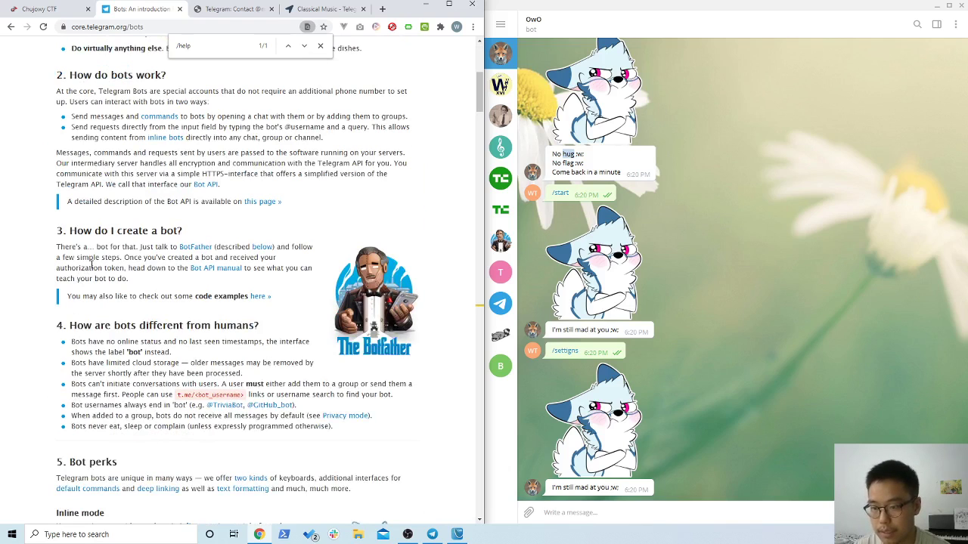
{"action": "scroll", "coordinate": [325, 404], "scroll_direction": "down", "scroll_amount": 1}
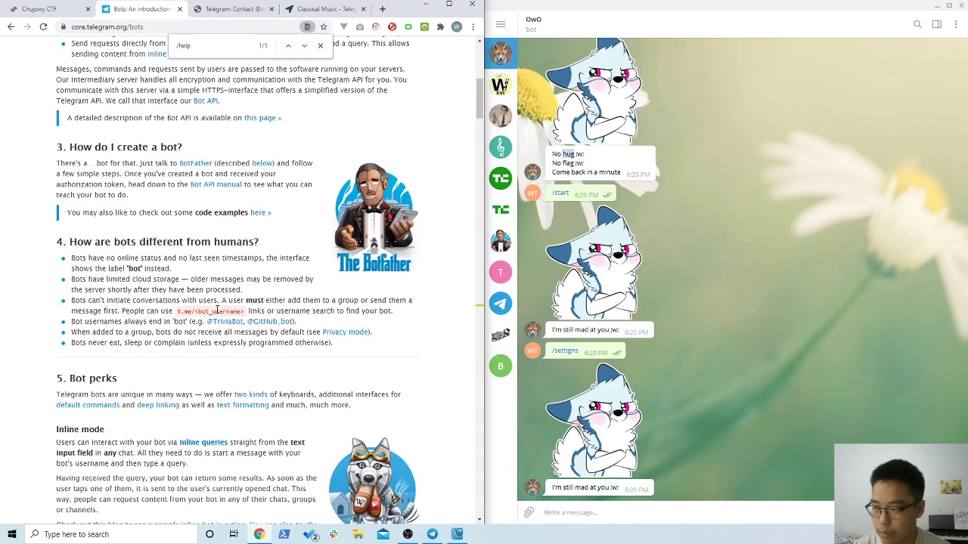
{"action": "left_click_drag", "start_coordinate": [217, 310], "coordinate": [240, 311]}
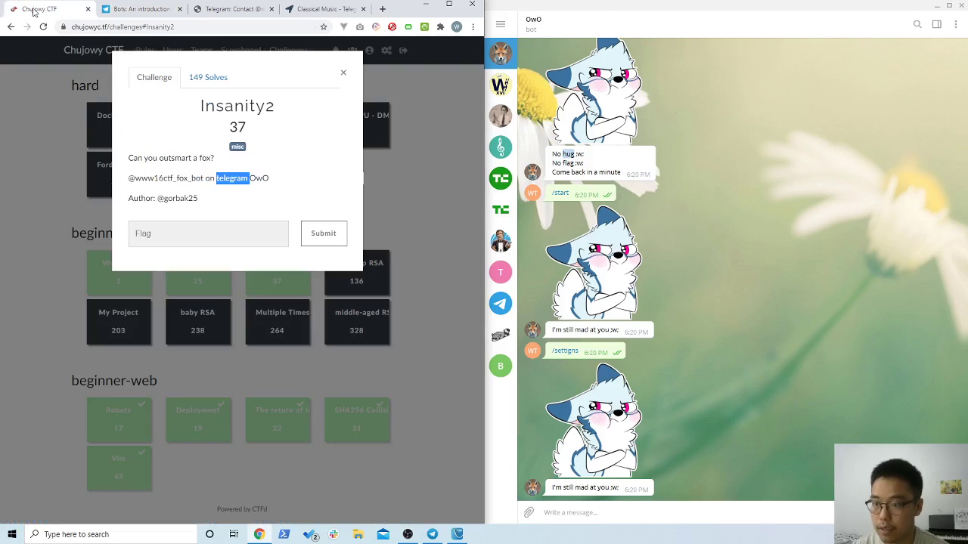
- Check the ending of the fox bot's username in the Insanity2 description and return to the Telegram bots documentation
{"action": "left_click", "coordinate": [34, 10]}
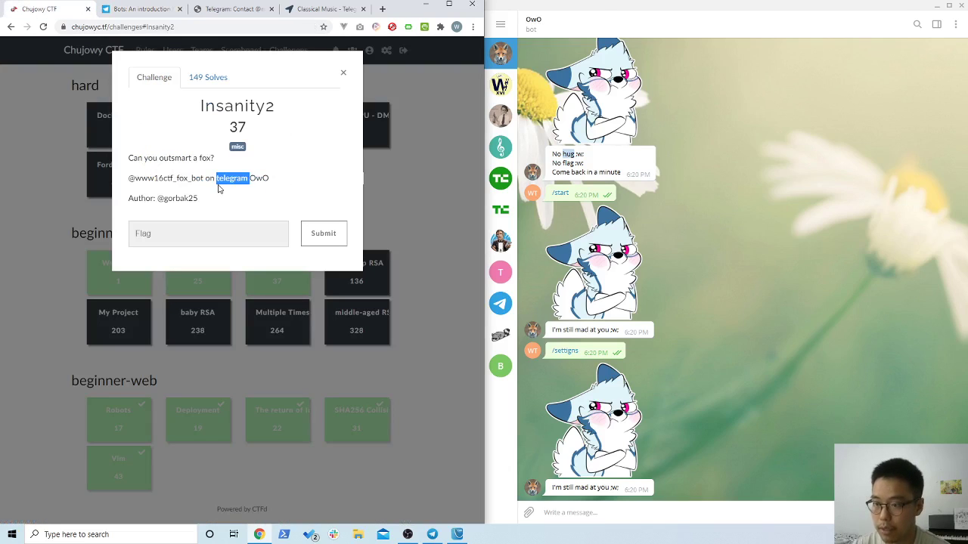
{"action": "left_click_drag", "start_coordinate": [204, 178], "coordinate": [191, 179]}
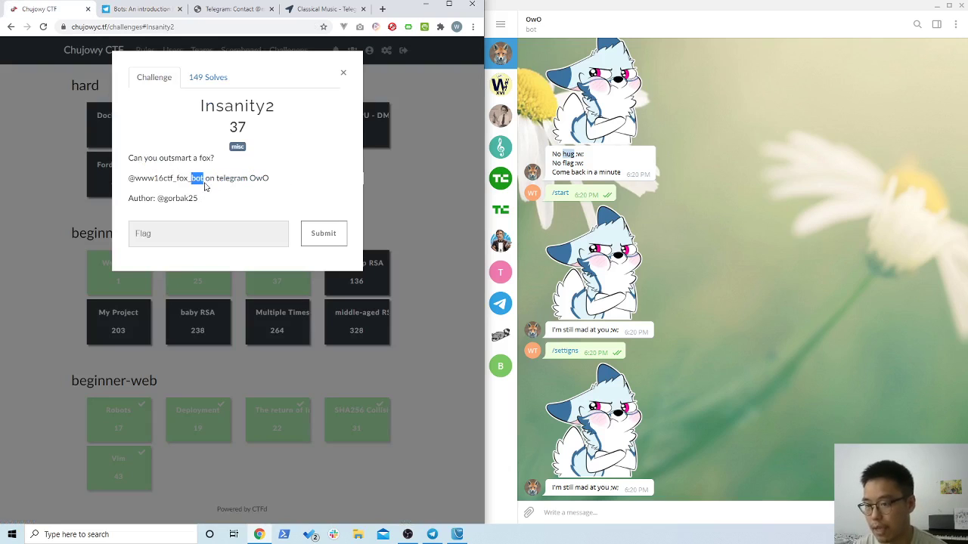
{"action": "key", "text": "ctrl+3"}
{"action": "key", "text": "ctrl+2"}
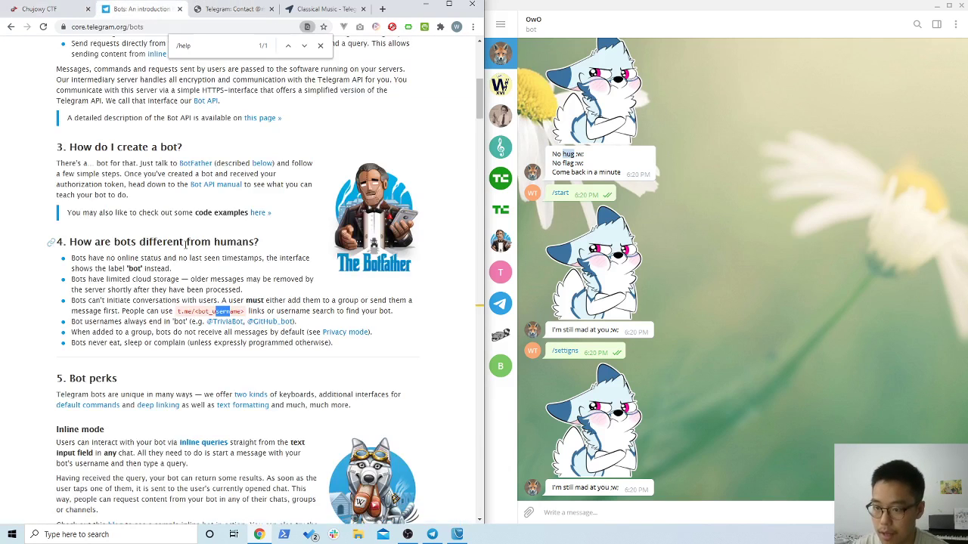
- Skim the Bot perks sections and search the documentation page for "/help"
{"action": "scroll", "coordinate": [163, 264], "scroll_direction": "down", "scroll_amount": 2}
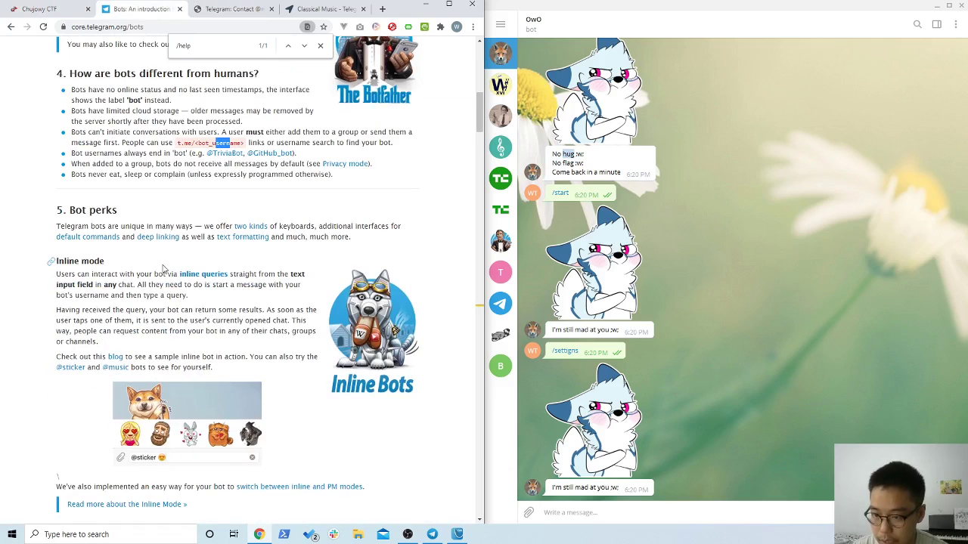
{"action": "scroll", "coordinate": [163, 269], "scroll_direction": "down", "scroll_amount": 2}
{"action": "scroll", "coordinate": [162, 268], "scroll_direction": "down", "scroll_amount": 3}
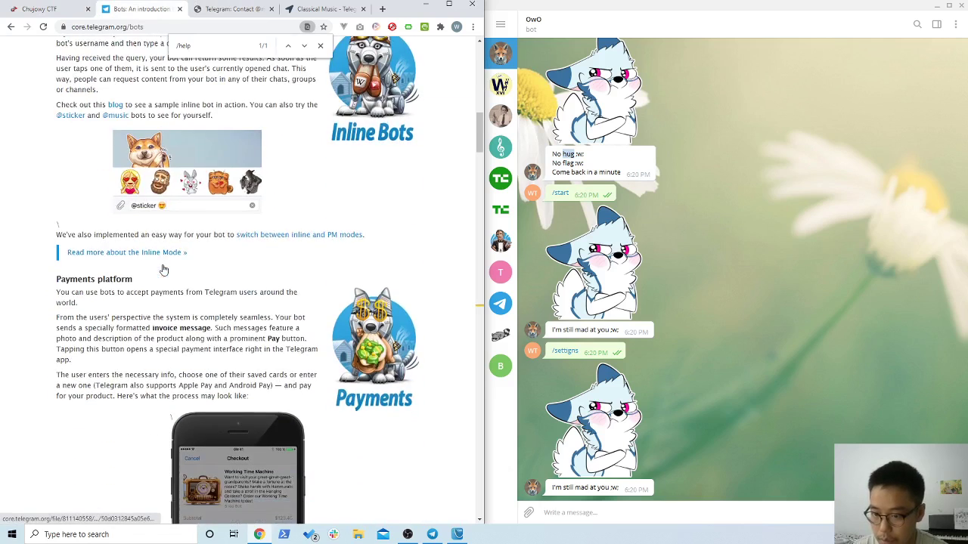
{"action": "scroll", "coordinate": [162, 268], "scroll_direction": "down", "scroll_amount": 5}
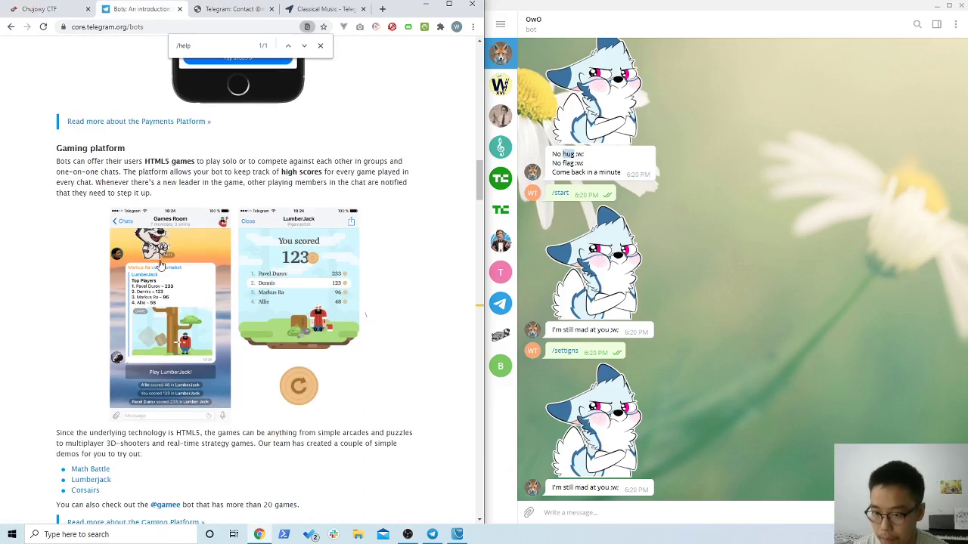
{"action": "key", "text": "ctrl+f"}
{"action": "type", "text": "/help"}
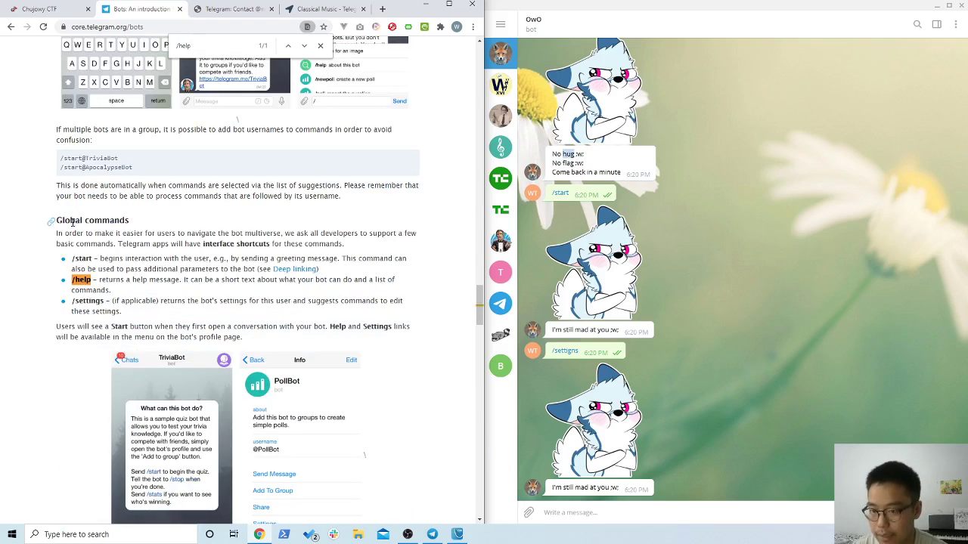
- Read the Global commands section, covering the descriptions of the /start, /help and /settings commands
{"action": "left_click_drag", "start_coordinate": [64, 221], "coordinate": [110, 221]}
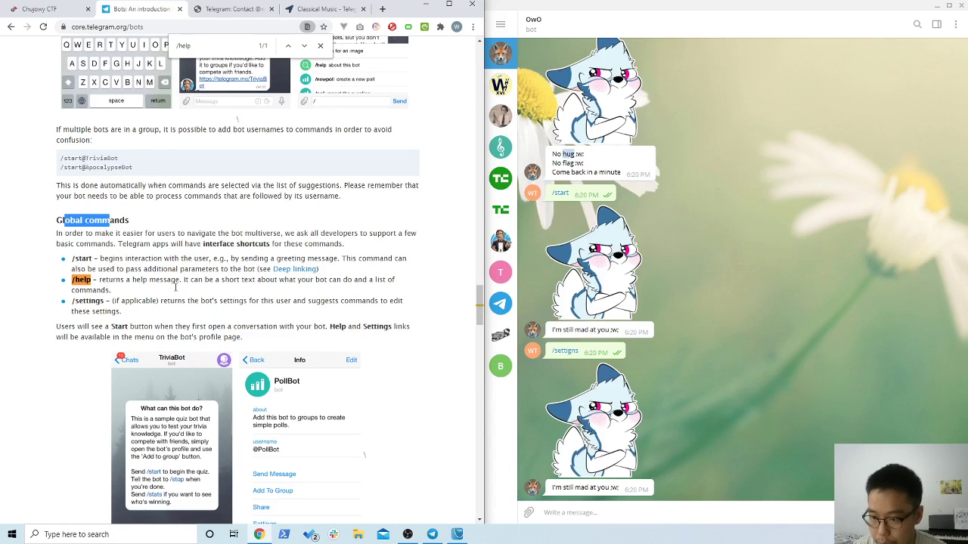
{"action": "left_click", "coordinate": [152, 298]}
{"action": "scroll", "coordinate": [151, 298], "scroll_direction": "down", "scroll_amount": 1}
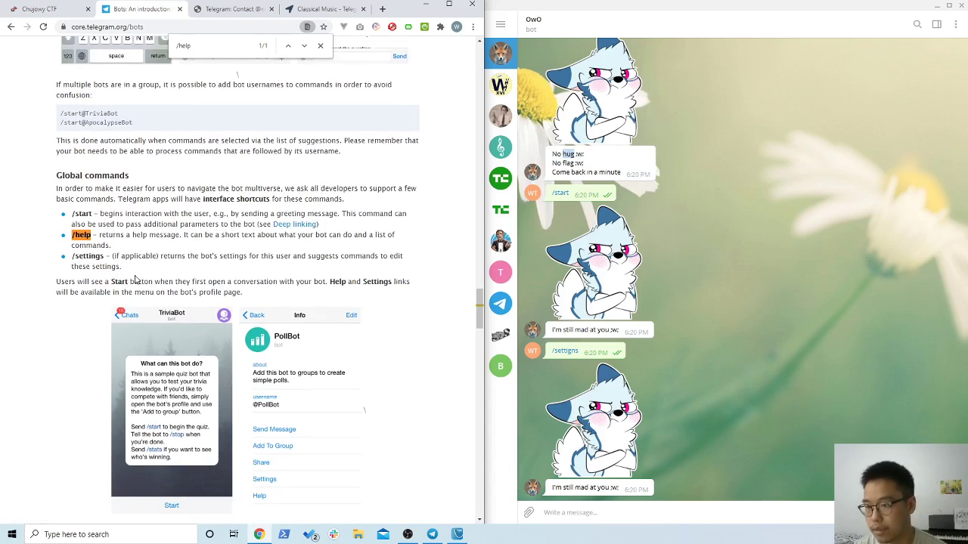
{"action": "left_click_drag", "start_coordinate": [139, 276], "coordinate": [83, 226]}
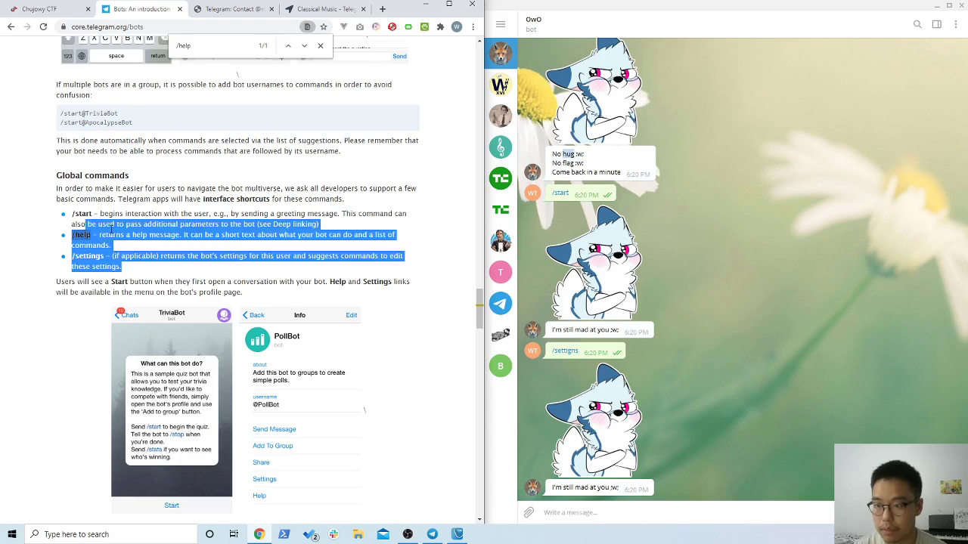
- Reread the sentence on supporting basic commands in the Global commands section and send /help to the fox bot in Telegram
{"action": "left_click", "coordinate": [159, 235]}
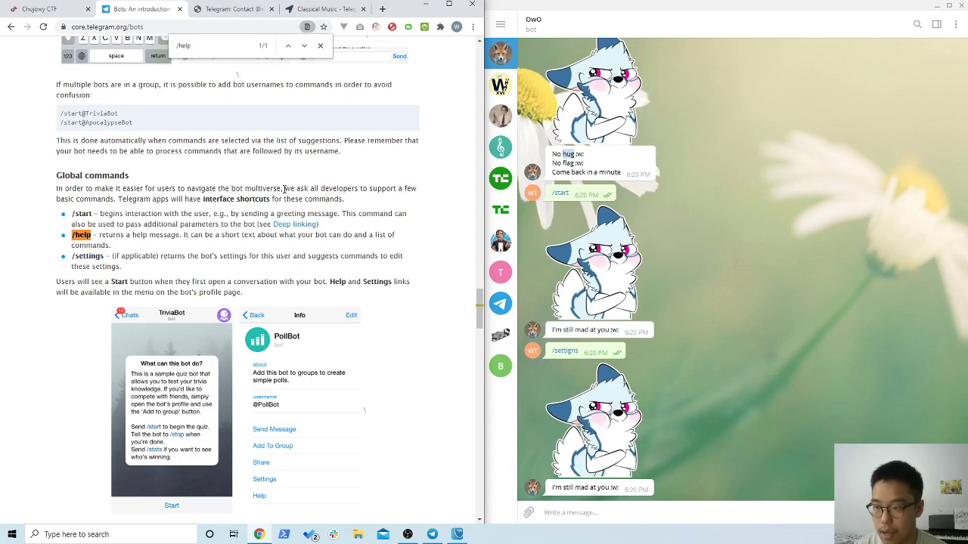
{"action": "left_click_drag", "start_coordinate": [284, 189], "coordinate": [115, 199]}
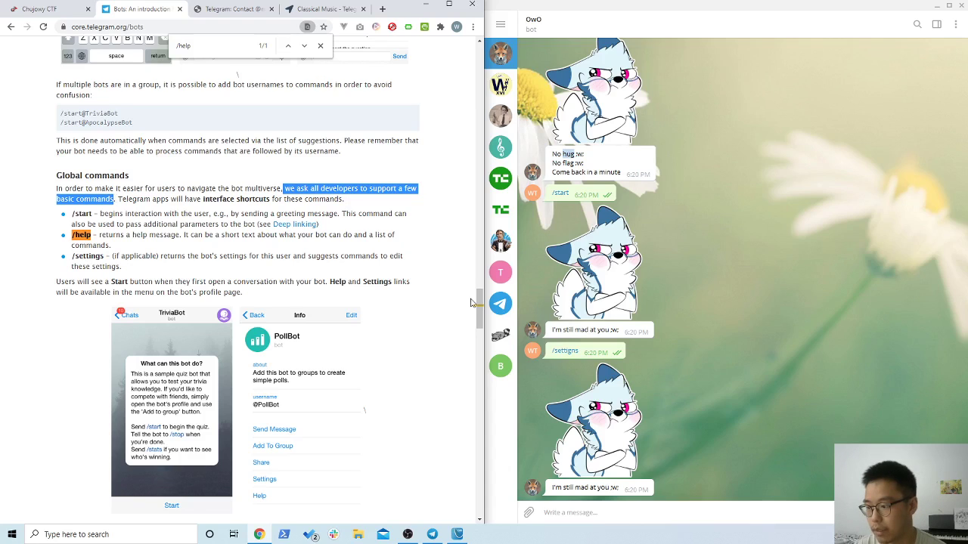
{"action": "left_click", "coordinate": [598, 512]}
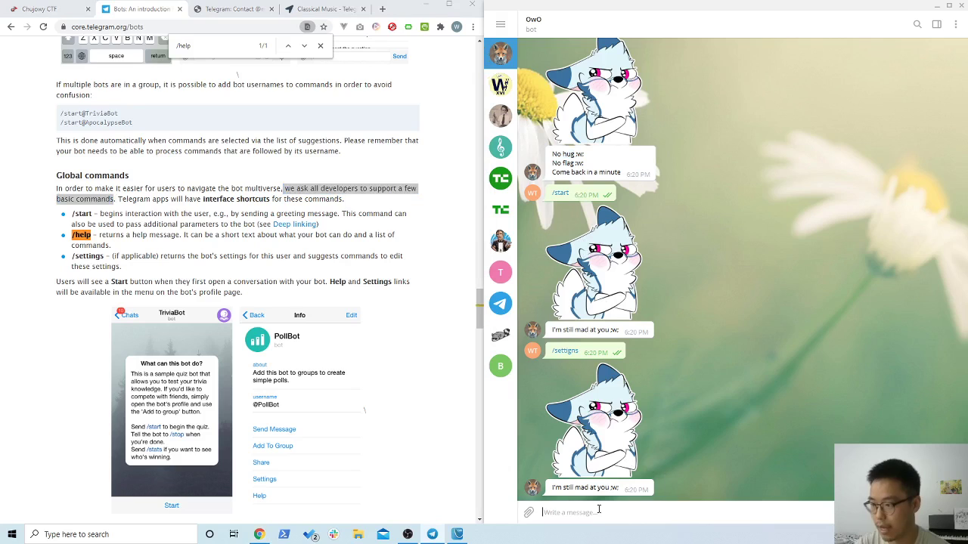
{"action": "type", "text": "/help"}
{"action": "key", "text": "Return"}
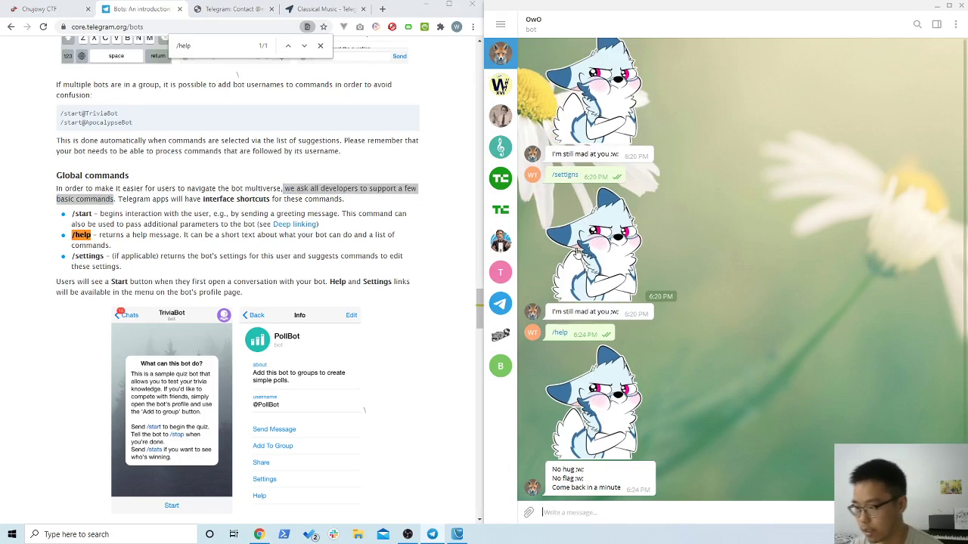
- Send /help and /settings to the Classical Music bot and bring up its suggested commands for comparison
{"action": "left_click", "coordinate": [500, 148]}
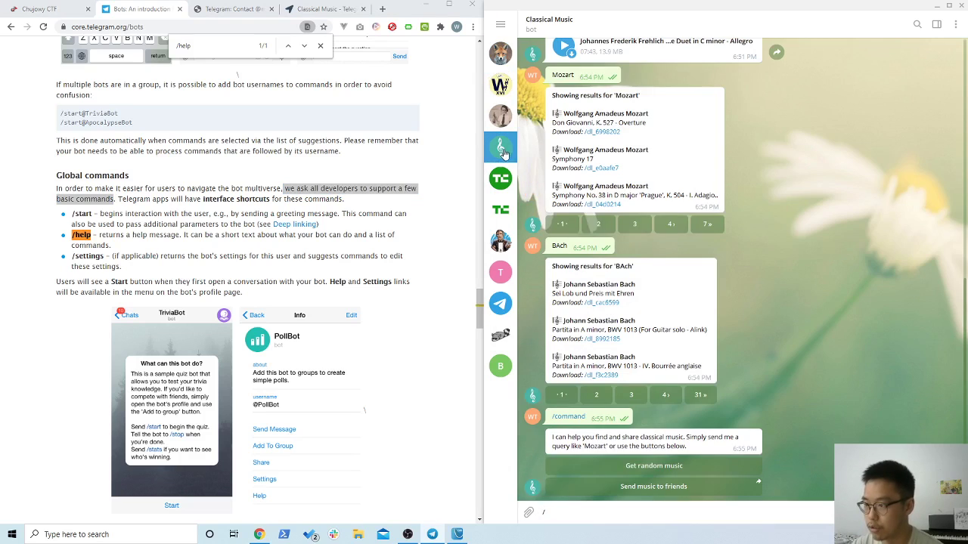
{"action": "type", "text": "/"}
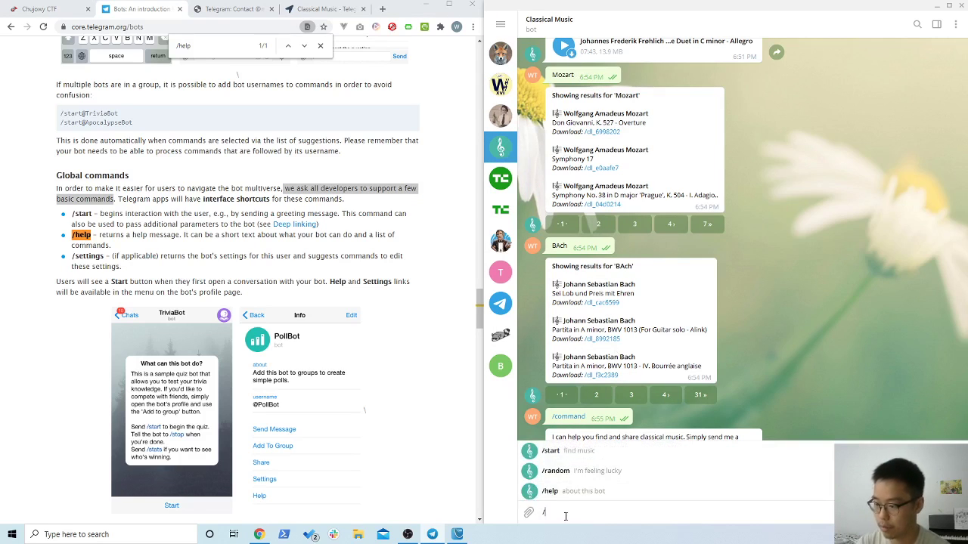
{"action": "type", "text": "help"}
{"action": "key", "text": "Return"}
{"action": "type", "text": "/"}
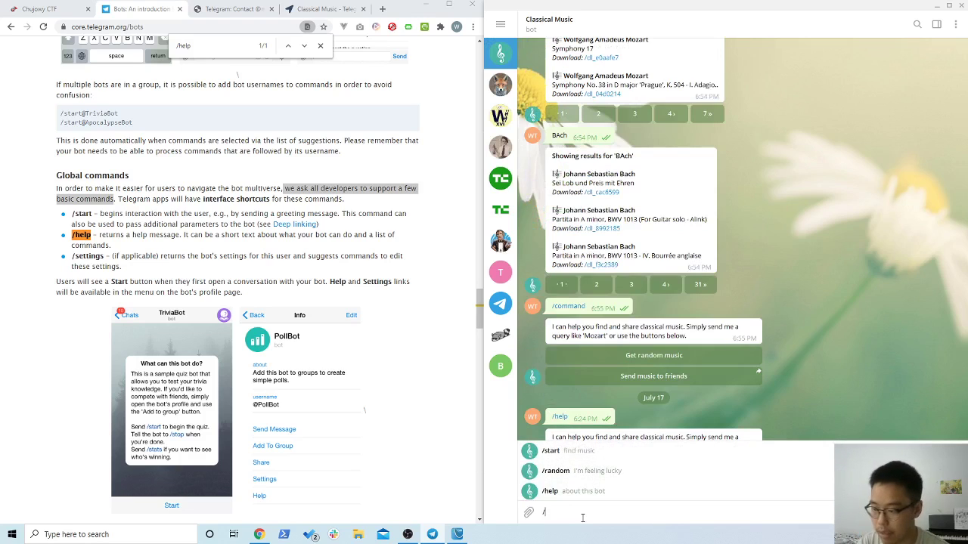
{"action": "type", "text": "settings"}
{"action": "key", "text": "Return"}
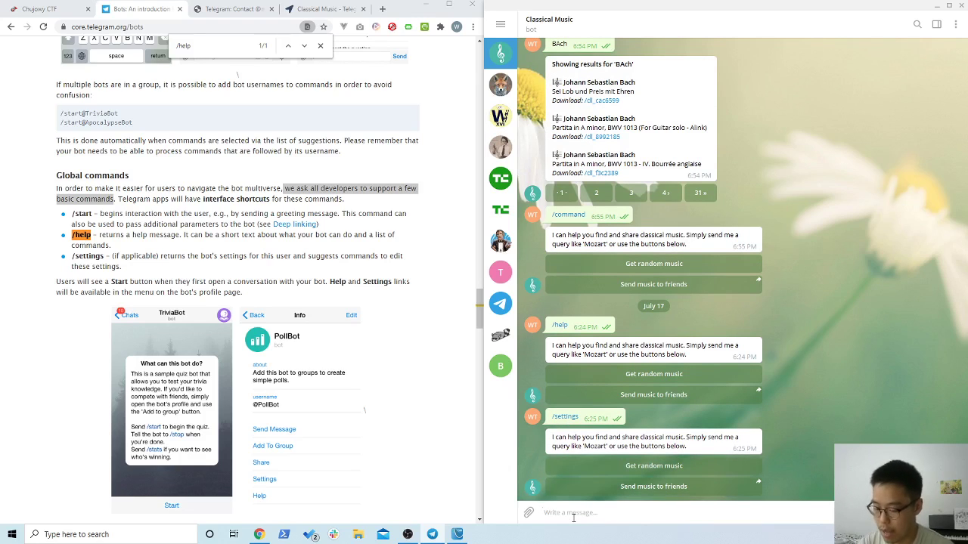
{"action": "type", "text": "/"}
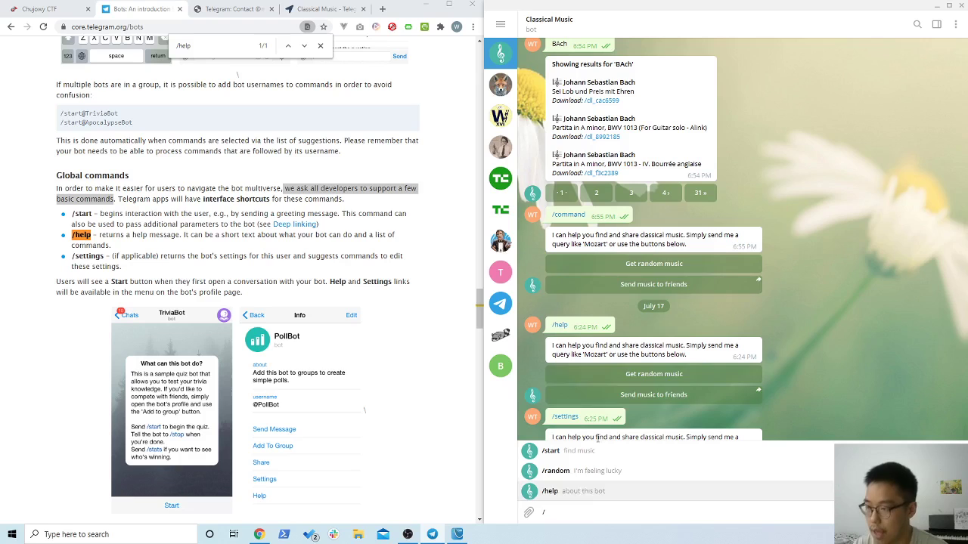
- Send /hug to the fox bot and reread the first line of its earlier reply to /help
{"action": "left_click", "coordinate": [500, 84]}
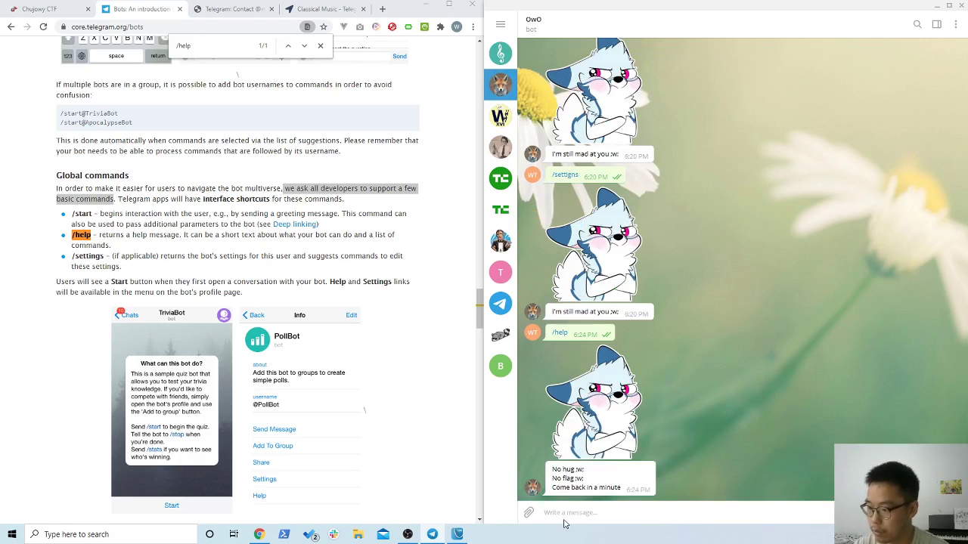
{"action": "type", "text": "/hug"}
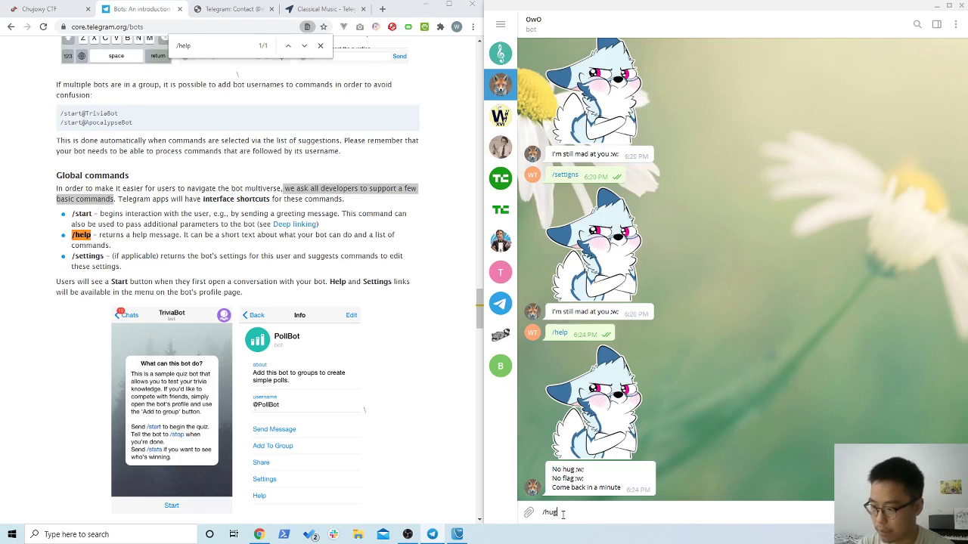
{"action": "key", "text": "Return"}
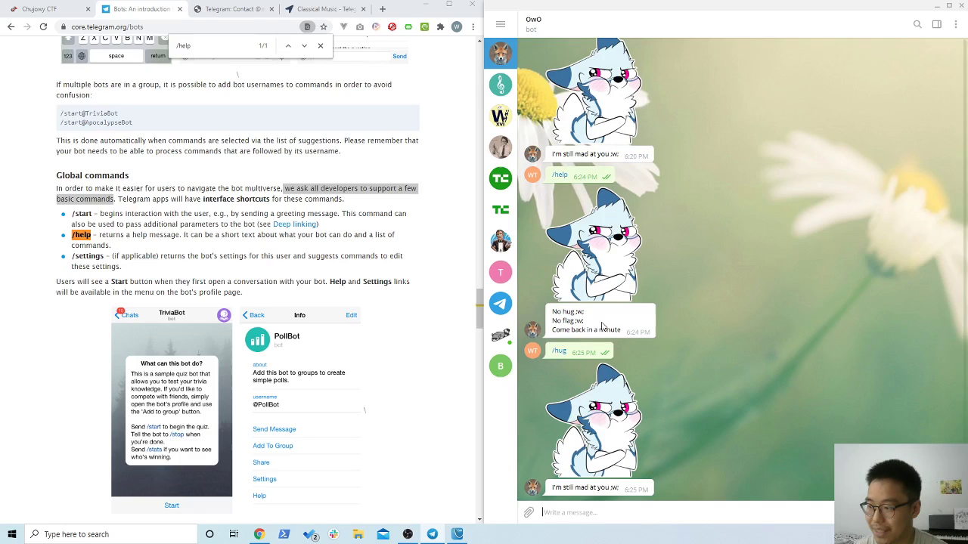
{"action": "triple_click", "coordinate": [579, 331]}
{"action": "left_click", "coordinate": [592, 331]}
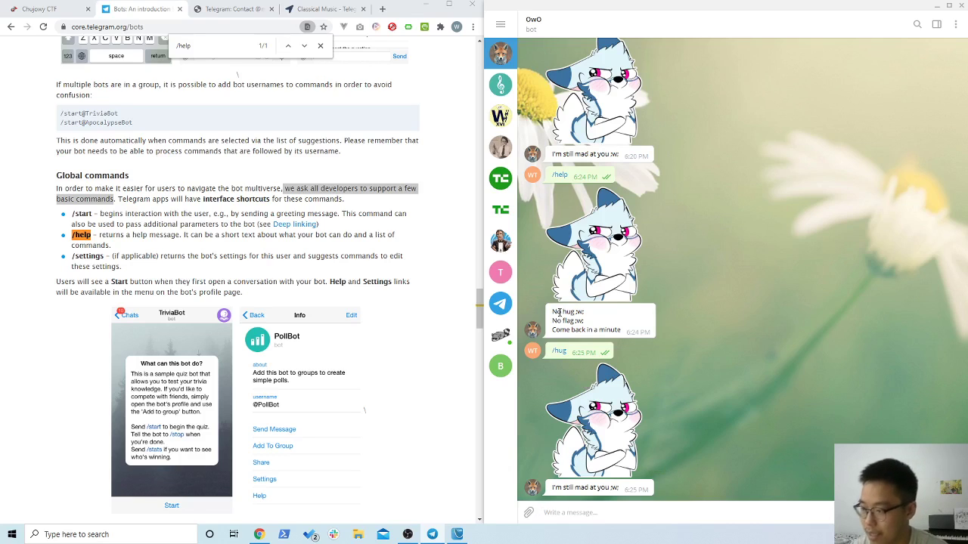
{"action": "left_click_drag", "start_coordinate": [552, 315], "coordinate": [583, 316]}
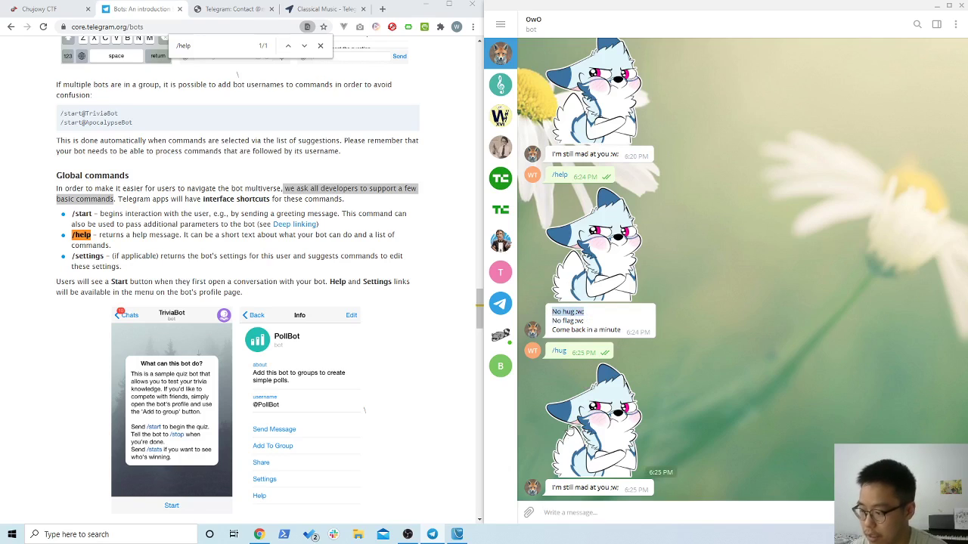
{"action": "left_click", "coordinate": [565, 513]}
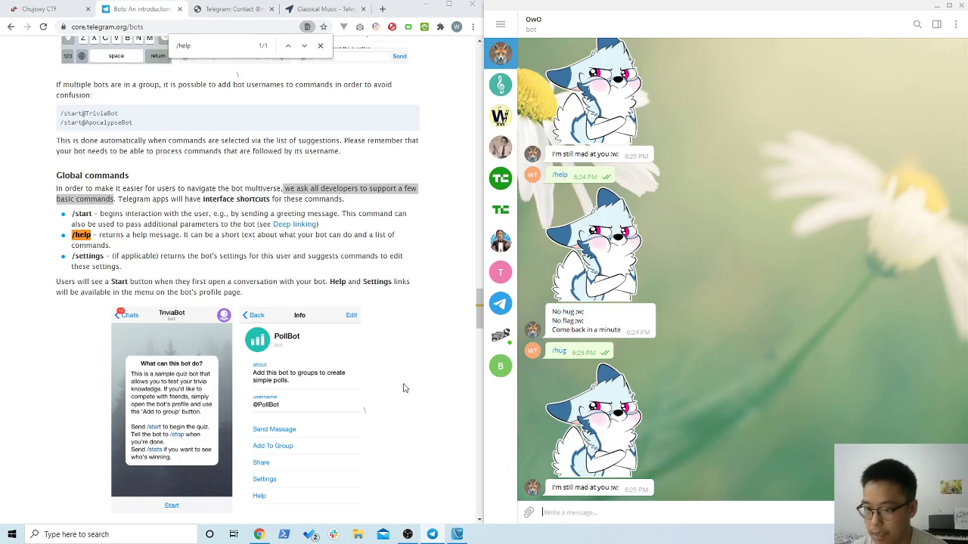
- Return to the Classical Music bot and review its list of suggested slash commands, leaving the message empty
{"action": "left_click", "coordinate": [135, 240]}
{"action": "left_click", "coordinate": [501, 86]}
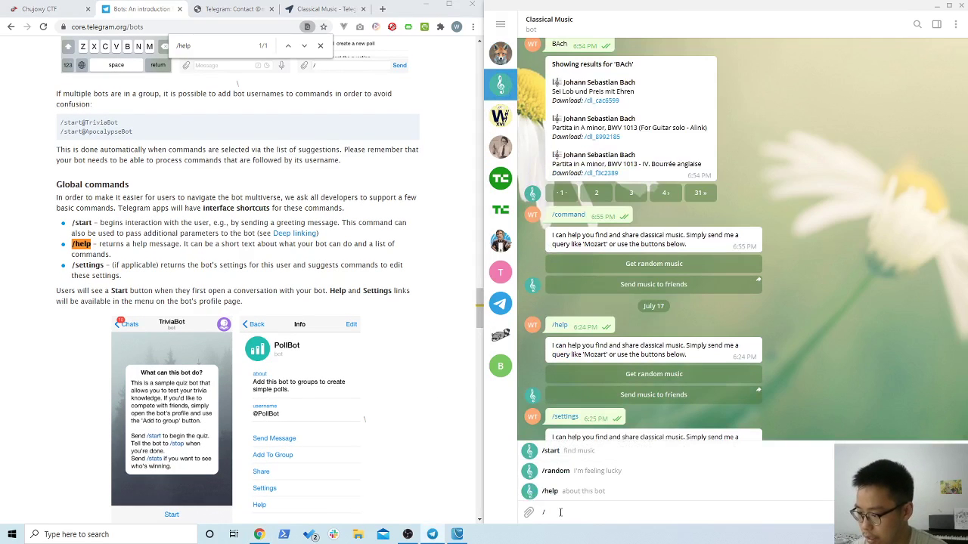
{"action": "key", "text": "BackSpace"}
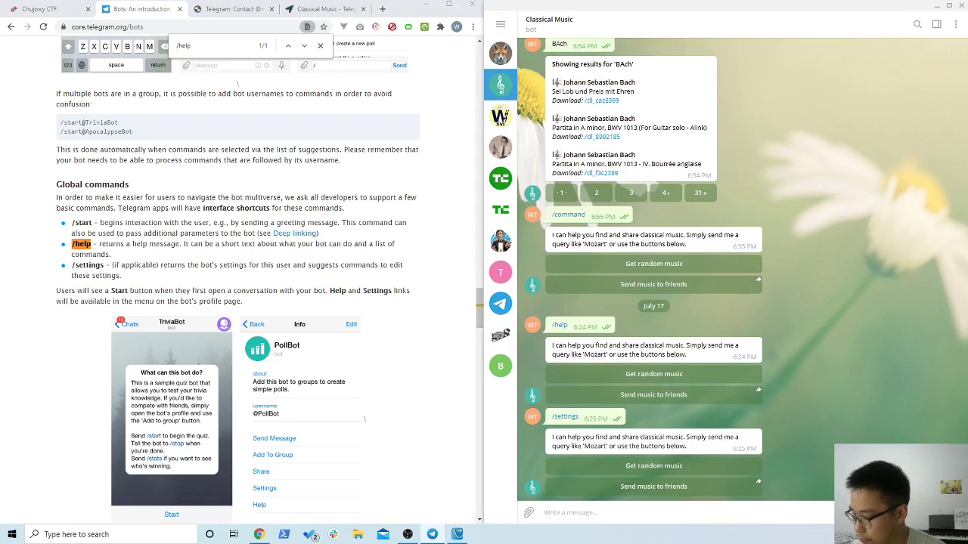
{"action": "type", "text": "/"}
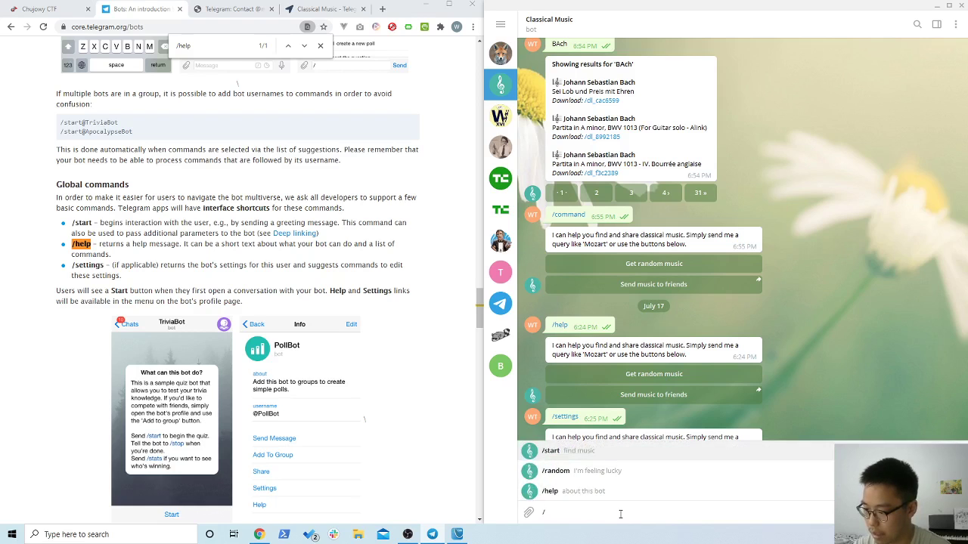
{"action": "key", "text": "BackSpace"}
- Send a thinking face emoji to the Classical Music bot
{"action": "left_click", "coordinate": [931, 513]}
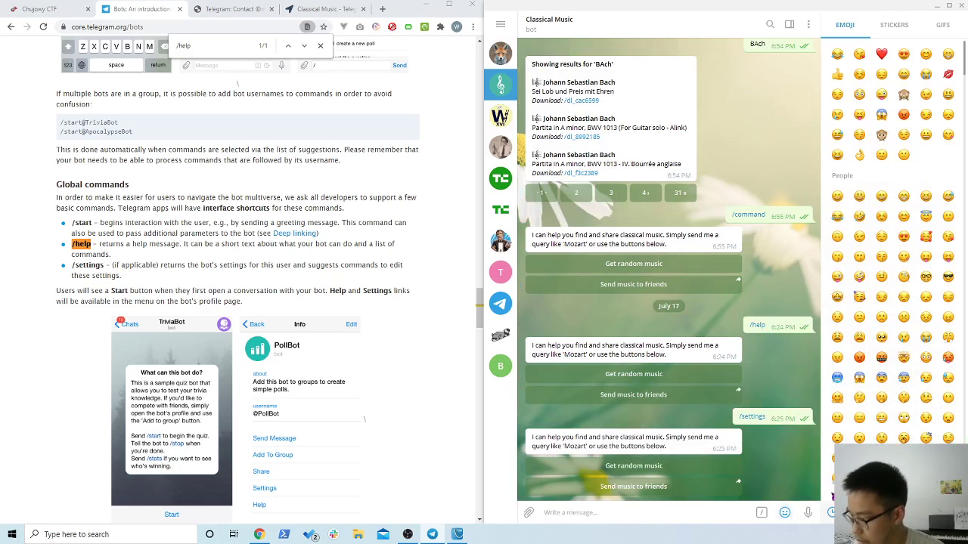
{"action": "left_click", "coordinate": [862, 403]}
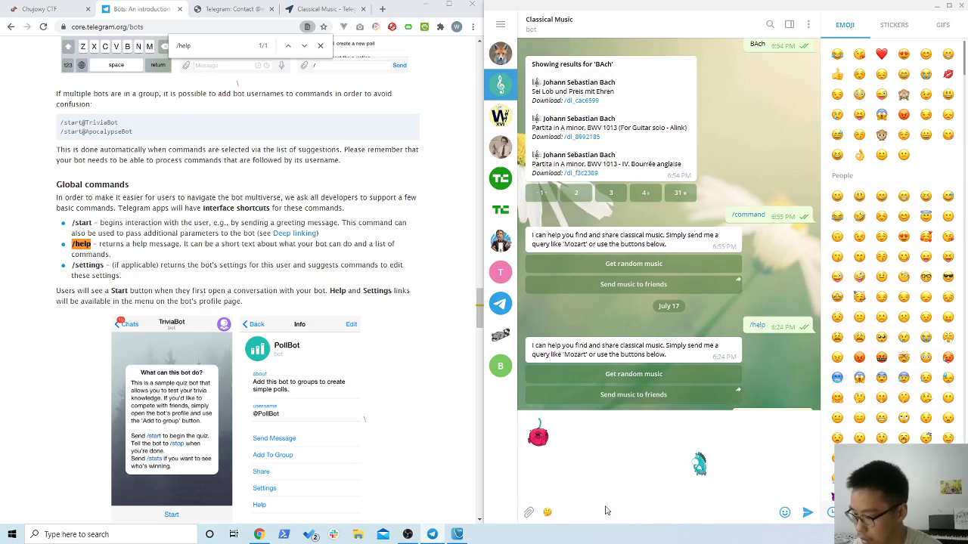
{"action": "key", "text": "Return"}
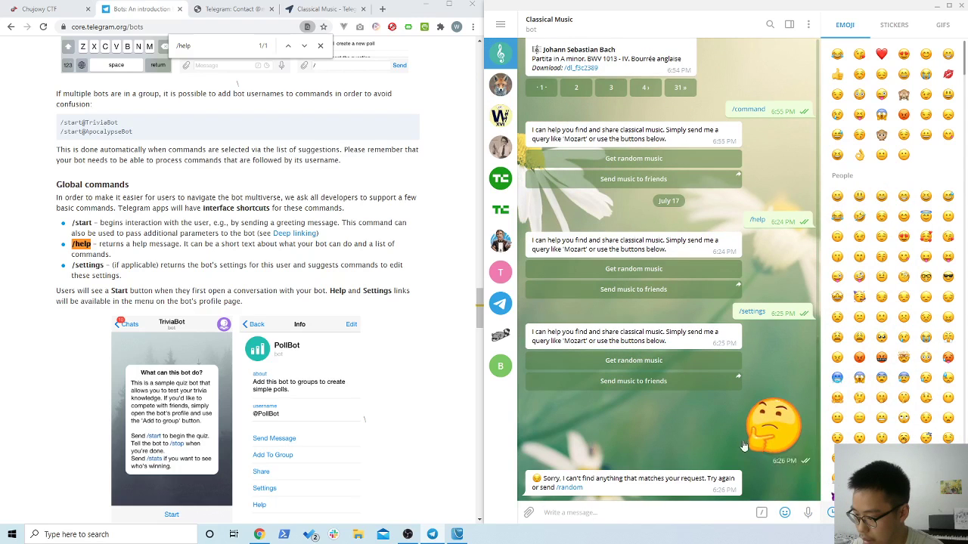
- Read the Classical Music bot's reply, send it the /random command, and send it a red heart emoji
{"action": "left_click_drag", "start_coordinate": [544, 478], "coordinate": [584, 489]}
{"action": "left_click", "coordinate": [591, 513]}
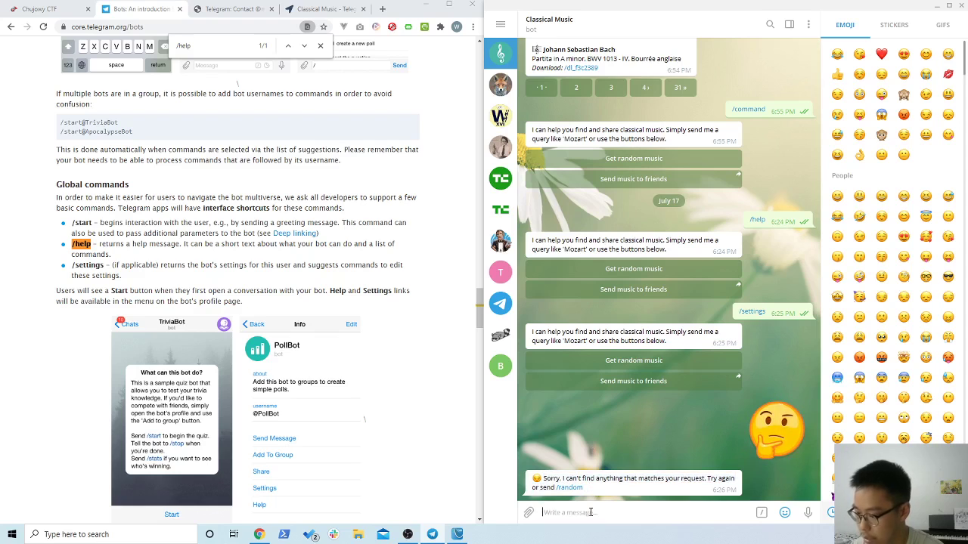
{"action": "type", "text": "/random"}
{"action": "key", "text": "Return"}
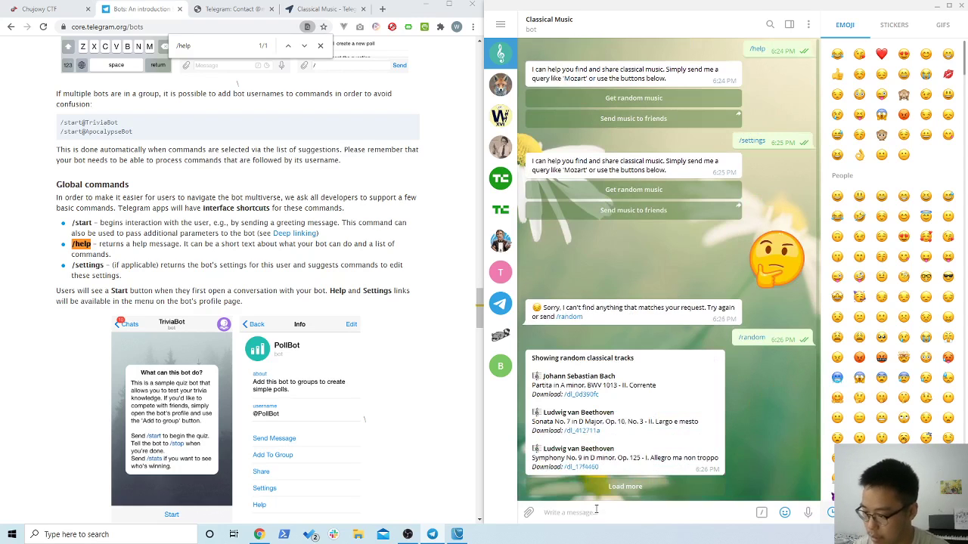
{"action": "left_click_drag", "start_coordinate": [538, 358], "coordinate": [634, 358]}
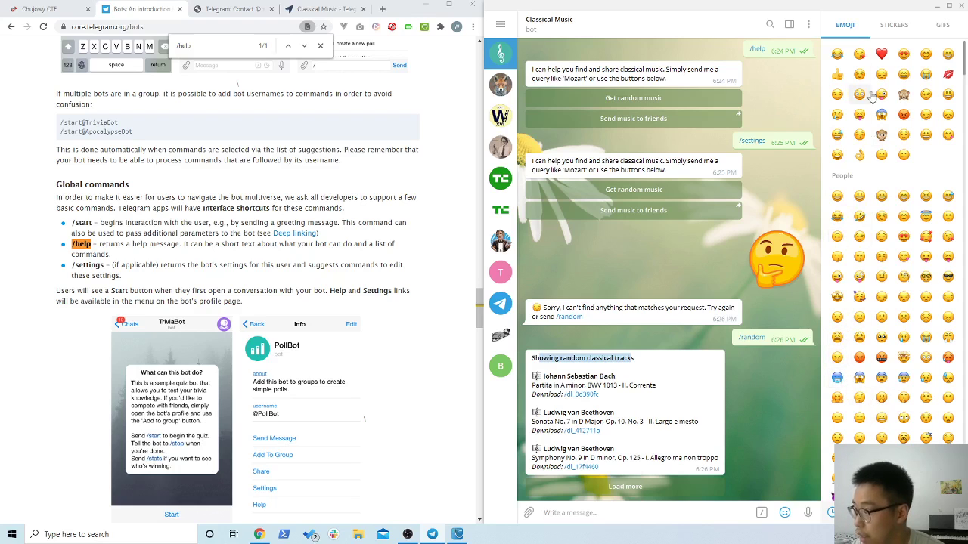
{"action": "left_click", "coordinate": [881, 54]}
{"action": "key", "text": "Return"}
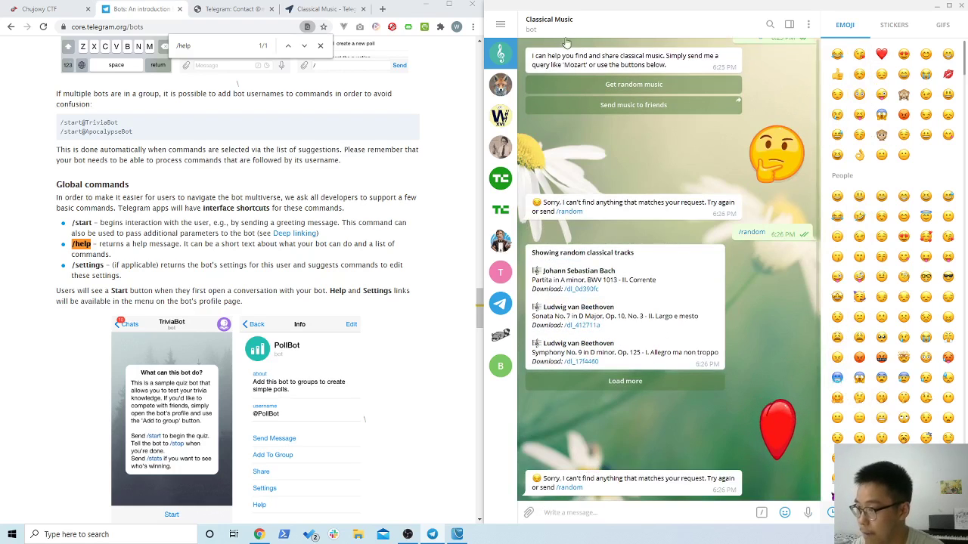
- Send the hugging foxes sticker from the Racefox Blue sticker set to the fox bot
{"action": "left_click", "coordinate": [501, 85]}
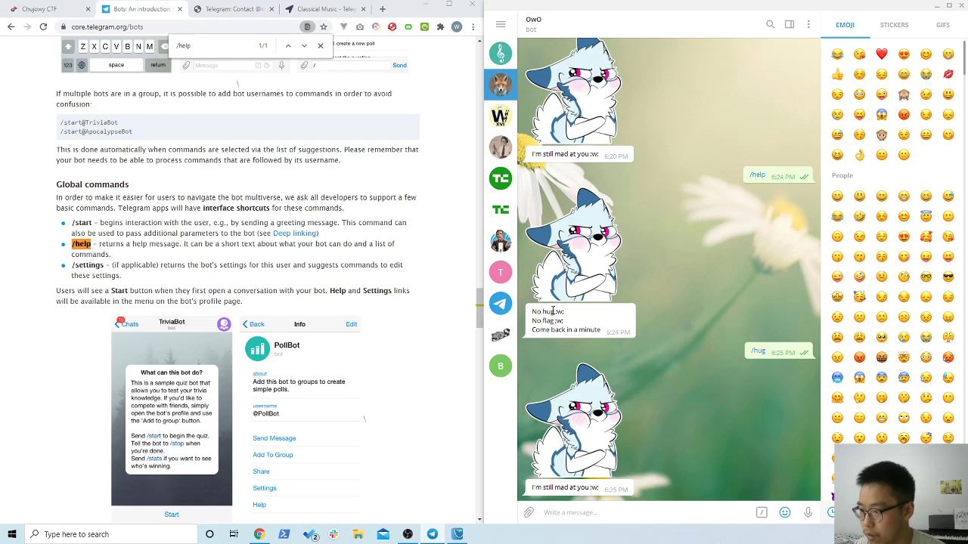
{"action": "double_click", "coordinate": [541, 312]}
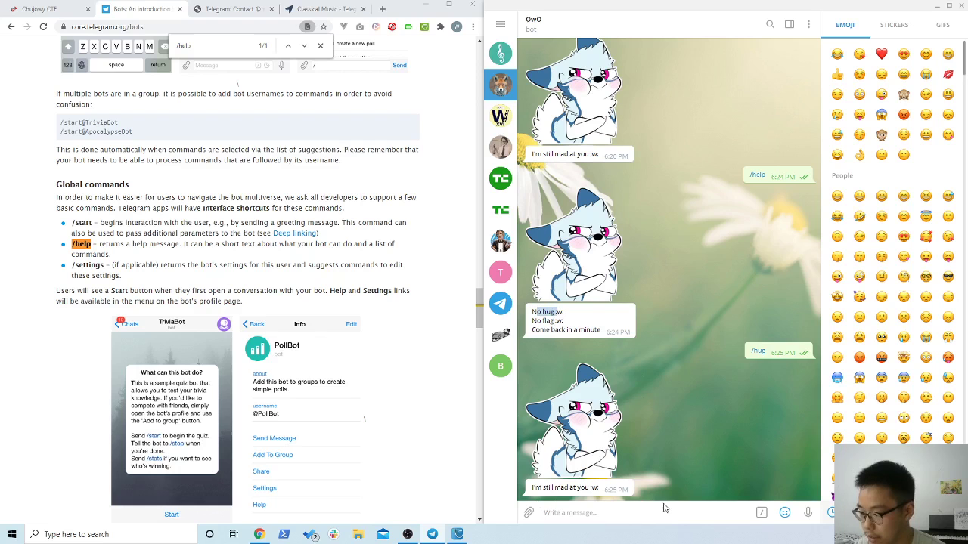
{"action": "left_click", "coordinate": [613, 438]}
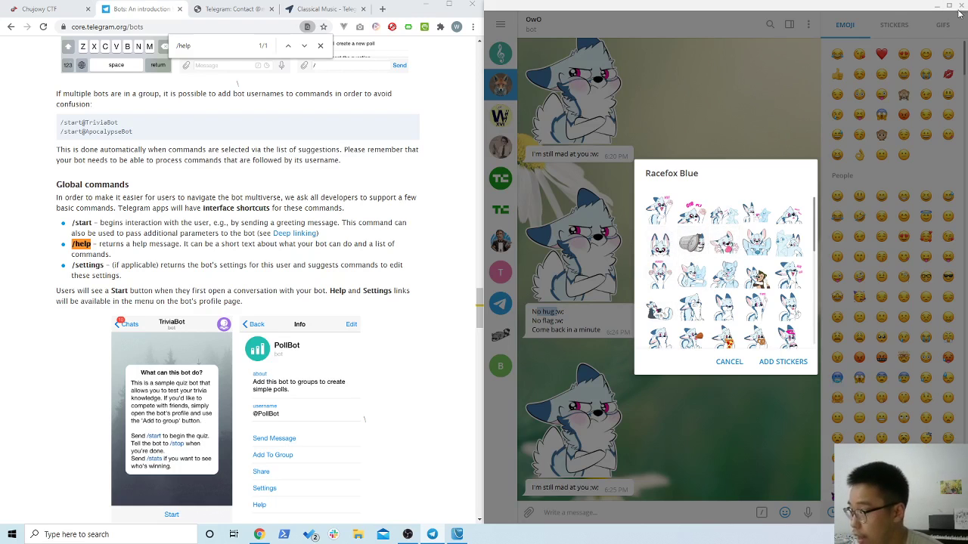
{"action": "key", "text": "super+Up"}
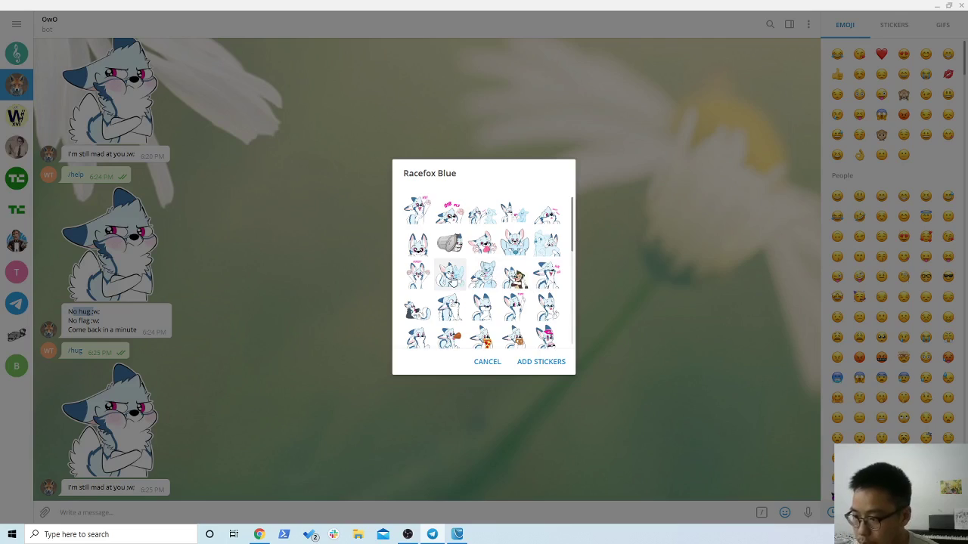
{"action": "left_click", "coordinate": [449, 276]}
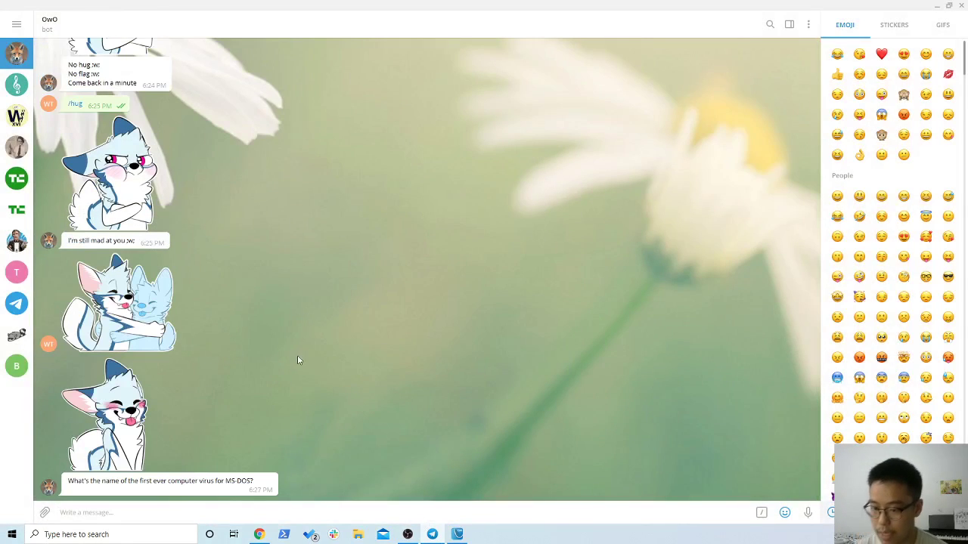
- Place Telegram beside the browser again and answer the bot's MS-DOS virus question with "Brain"
{"action": "key", "text": "super+Right"}
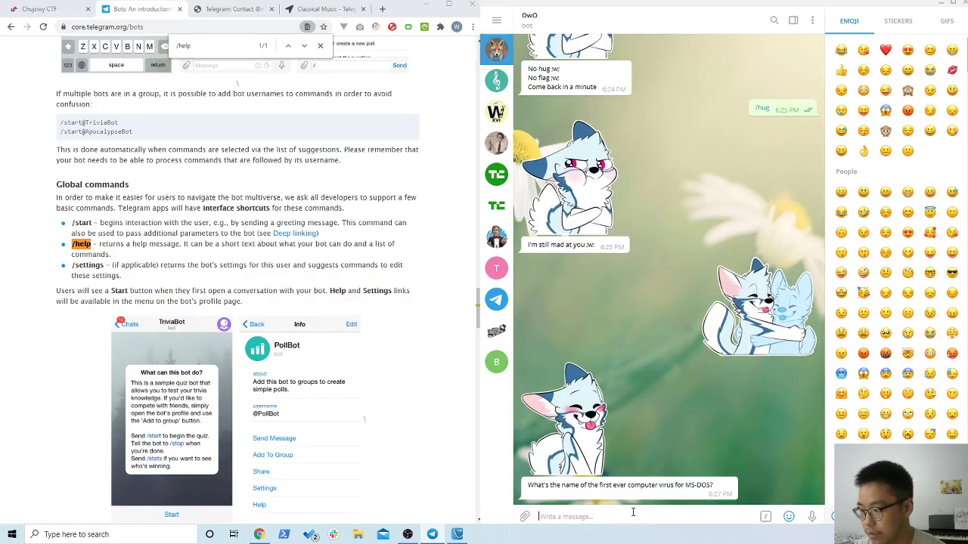
{"action": "type", "text": "Brain"}
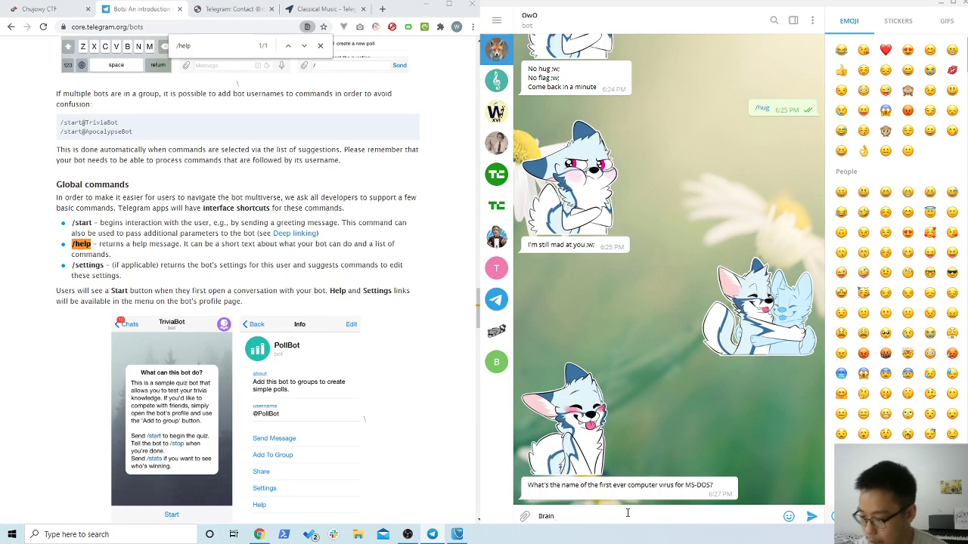
{"action": "left_click", "coordinate": [810, 518]}
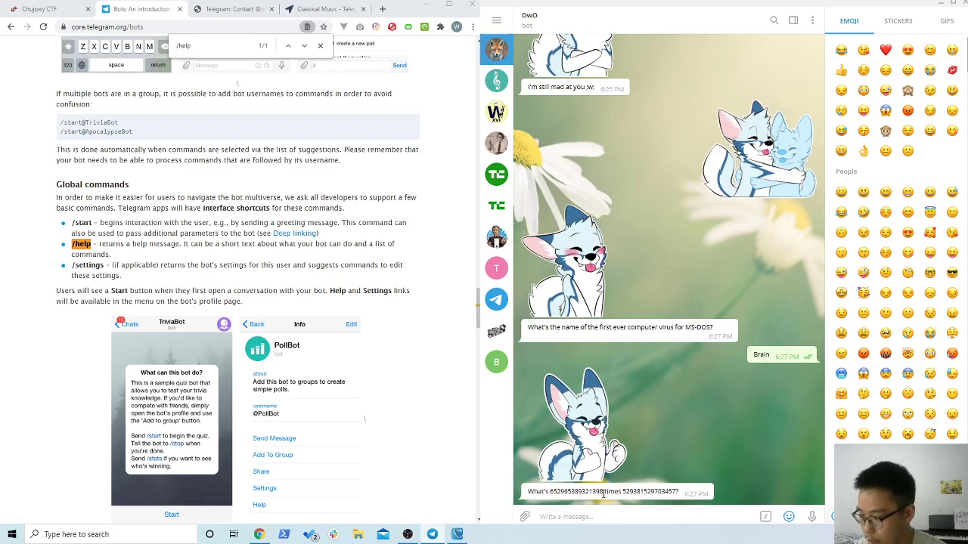
{"action": "double_click", "coordinate": [648, 491]}
{"action": "left_click", "coordinate": [636, 509]}
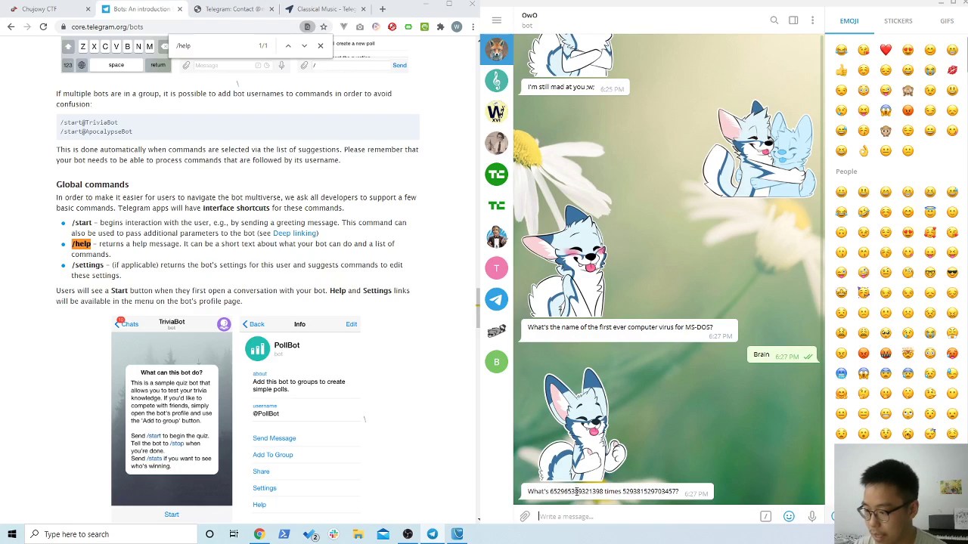
{"action": "double_click", "coordinate": [577, 492]}
{"action": "key", "text": "ctrl+c"}
{"action": "left_click", "coordinate": [325, 9]}
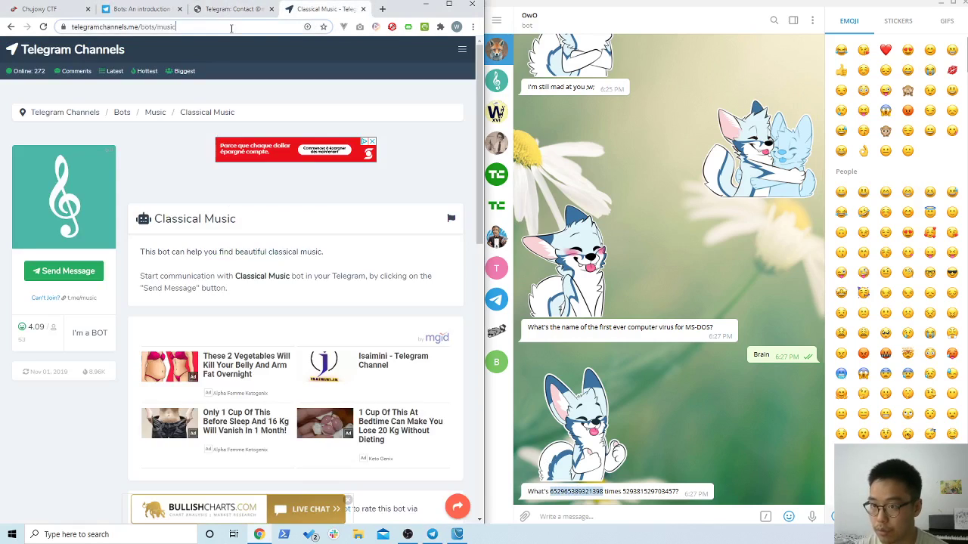
{"action": "left_click", "coordinate": [231, 28]}
{"action": "key", "text": "ctrl+v"}
{"action": "type", "text": "*"}
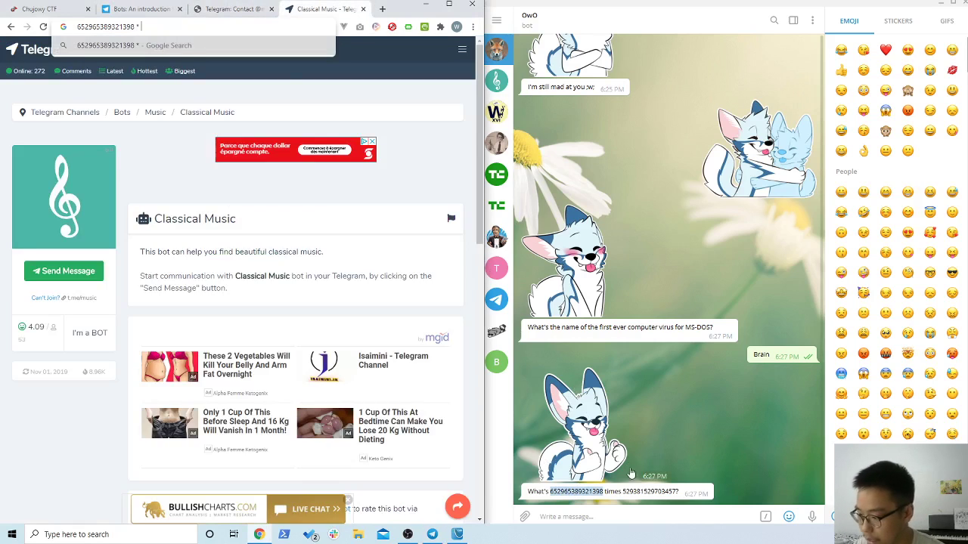
{"action": "double_click", "coordinate": [649, 492]}
{"action": "key", "text": "ctrl+c"}
{"action": "left_click", "coordinate": [184, 30]}
{"action": "key", "text": "ctrl+v"}
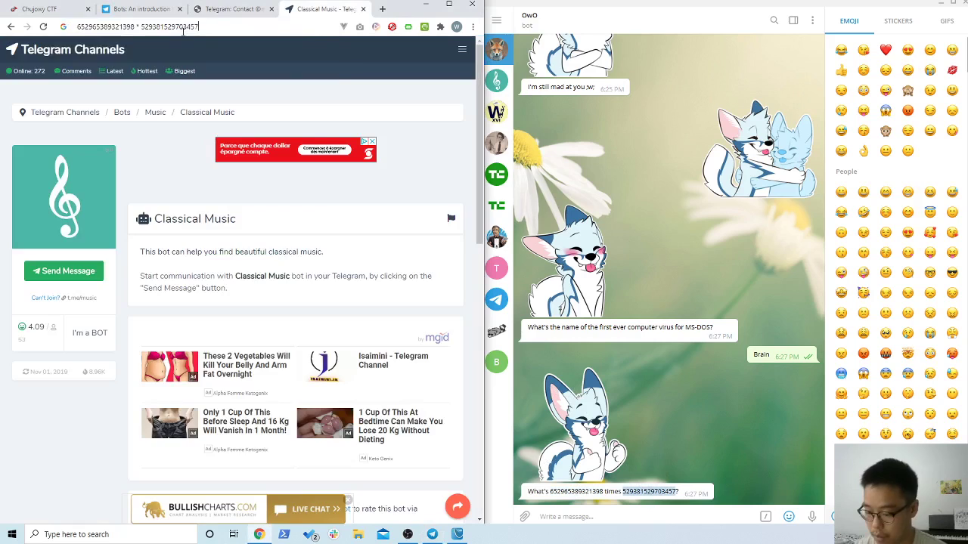
{"action": "key", "text": "Return"}
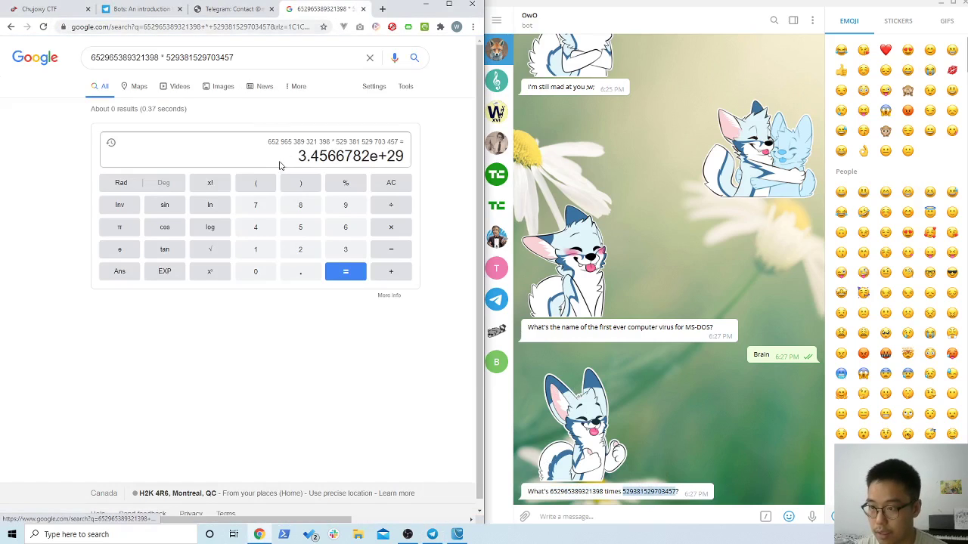
- Copy the calculator's result and send 3.4566782e+29 to the fox bot as the answer
{"action": "triple_click", "coordinate": [398, 158]}
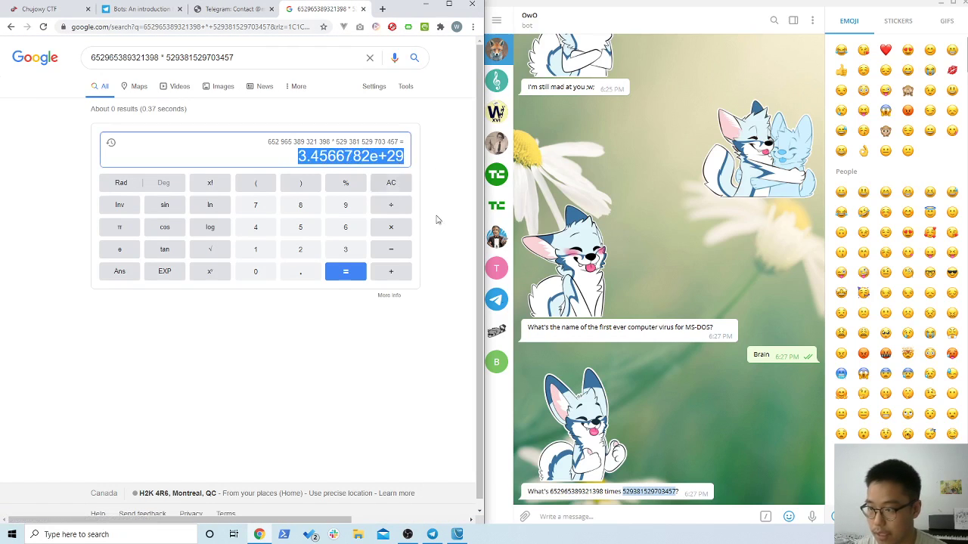
{"action": "left_click", "coordinate": [638, 513]}
{"action": "key", "text": "ctrl+v"}
{"action": "key", "text": "Return"}
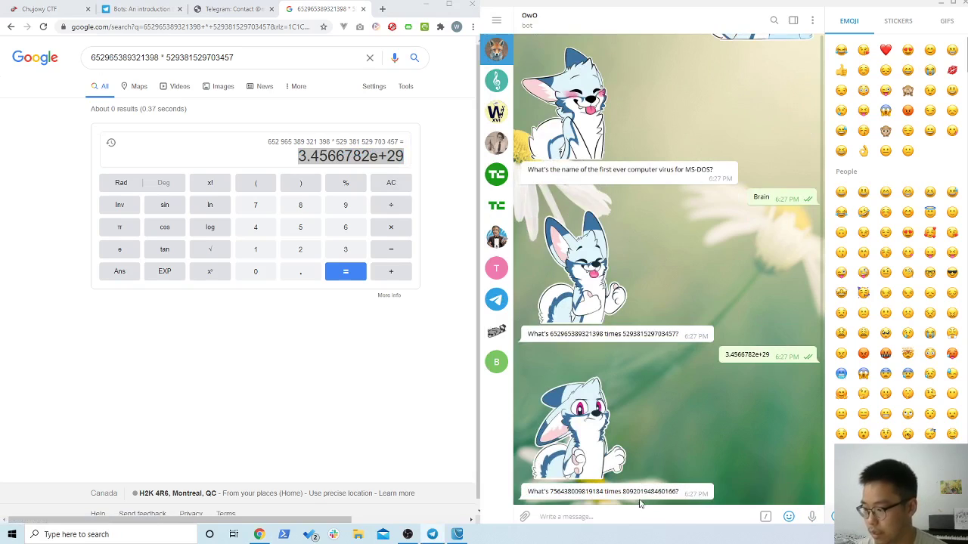
{"action": "double_click", "coordinate": [576, 492]}
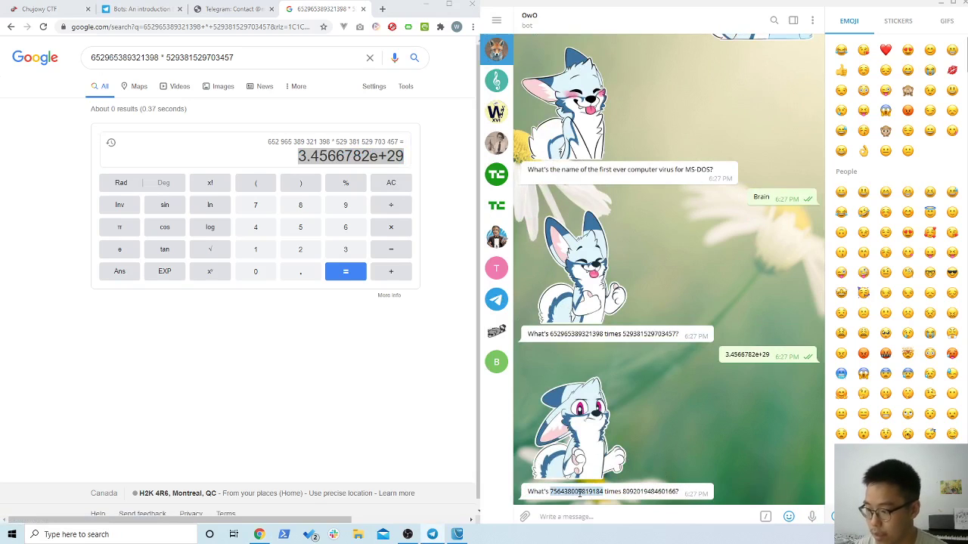
{"action": "left_click", "coordinate": [596, 514]}
{"action": "key", "text": "ctrl+v"}
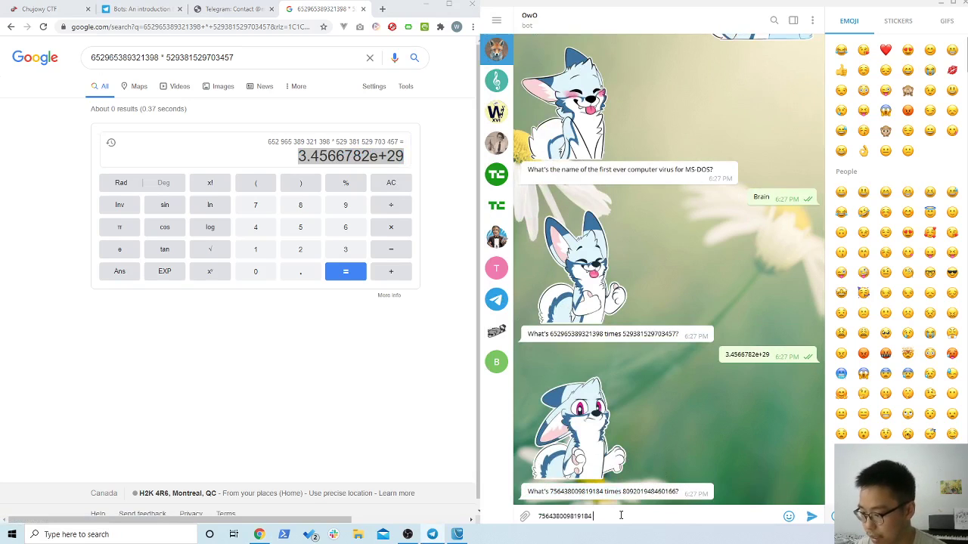
{"action": "type", "text": "times"}
{"action": "double_click", "coordinate": [637, 492]}
{"action": "left_click", "coordinate": [633, 513]}
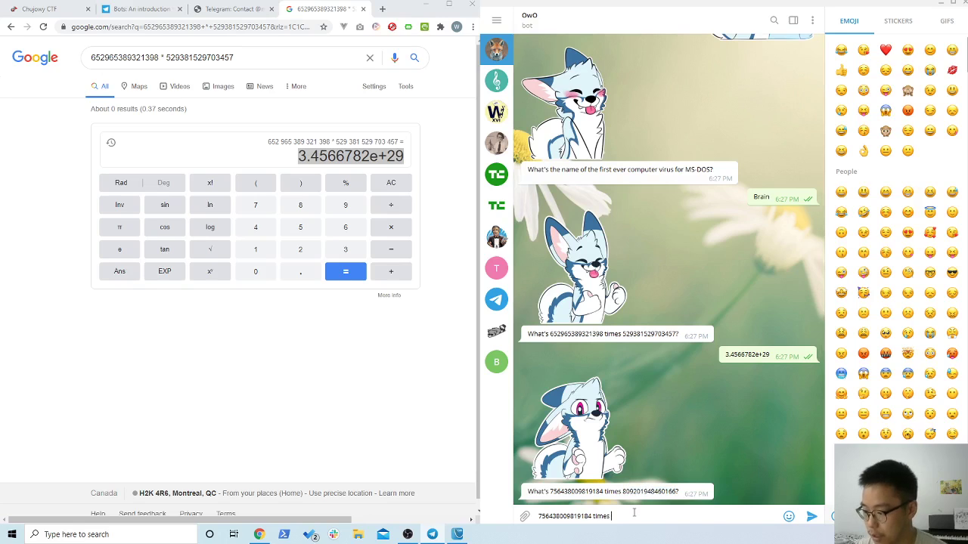
{"action": "key", "text": "ctrl+v"}
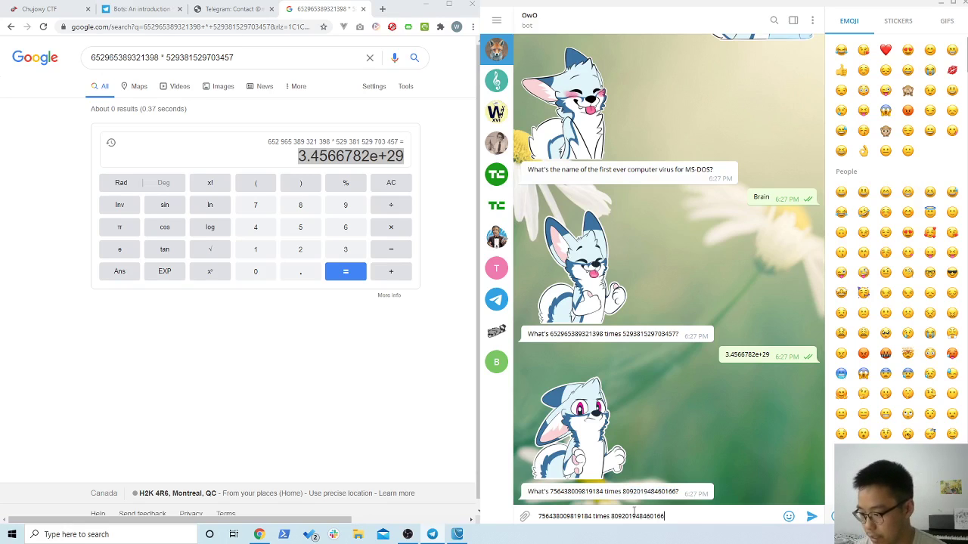
{"action": "key", "text": "Return"}
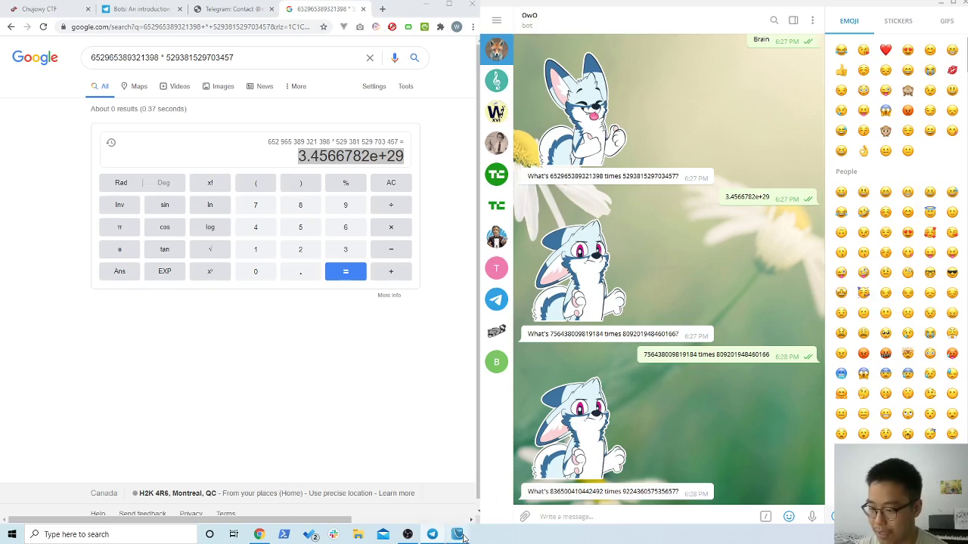
- Switch to TI-Nspire CX CAS Student Software, place it beside Telegram and make its calculator page ready for entry
{"action": "left_click", "coordinate": [463, 535]}
{"action": "key", "text": "super+Left"}
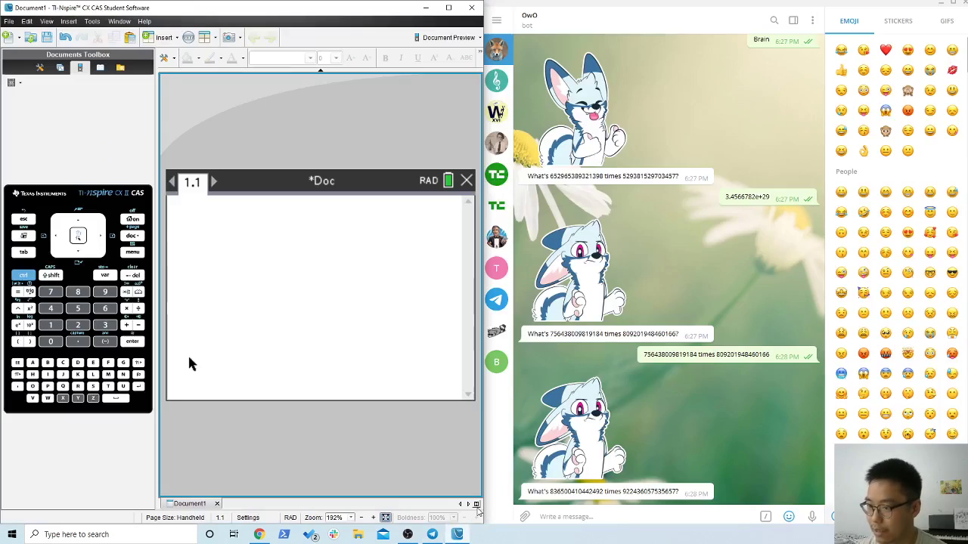
{"action": "left_click", "coordinate": [454, 247]}
{"action": "left_click", "coordinate": [216, 208]}
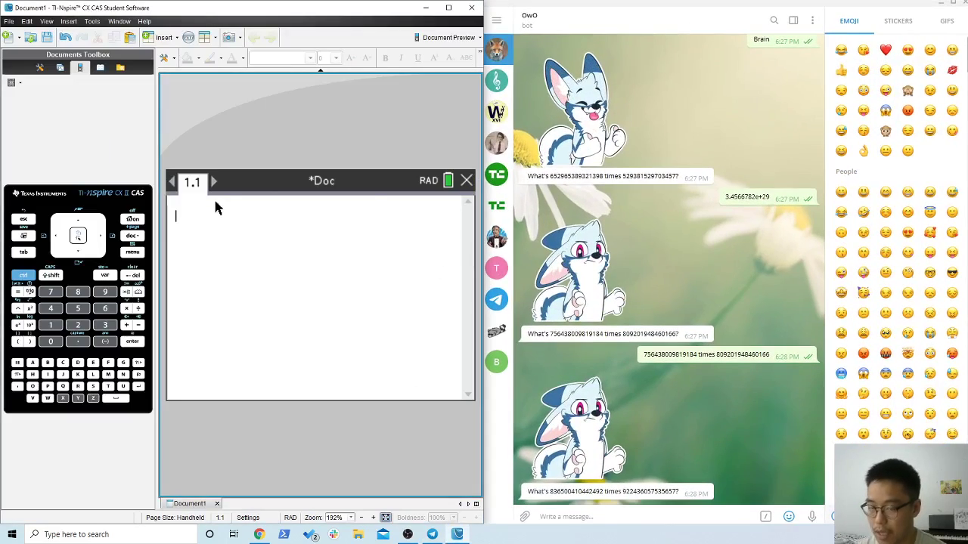
{"action": "double_click", "coordinate": [583, 491]}
{"action": "left_click", "coordinate": [457, 366]}
{"action": "key", "text": "ctrl+v"}
{"action": "double_click", "coordinate": [650, 492]}
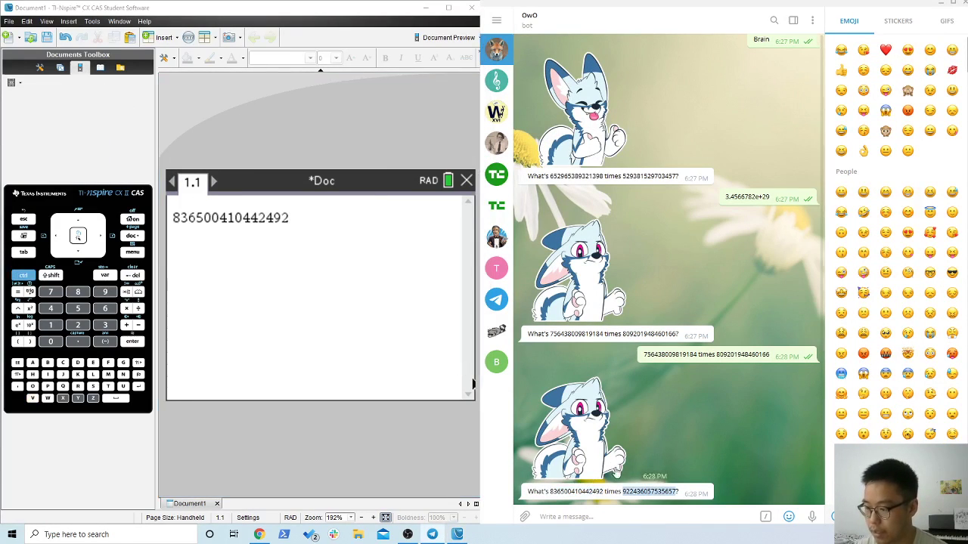
{"action": "left_click", "coordinate": [343, 300]}
{"action": "type", "text": "*"}
{"action": "key", "text": "ctrl+v"}
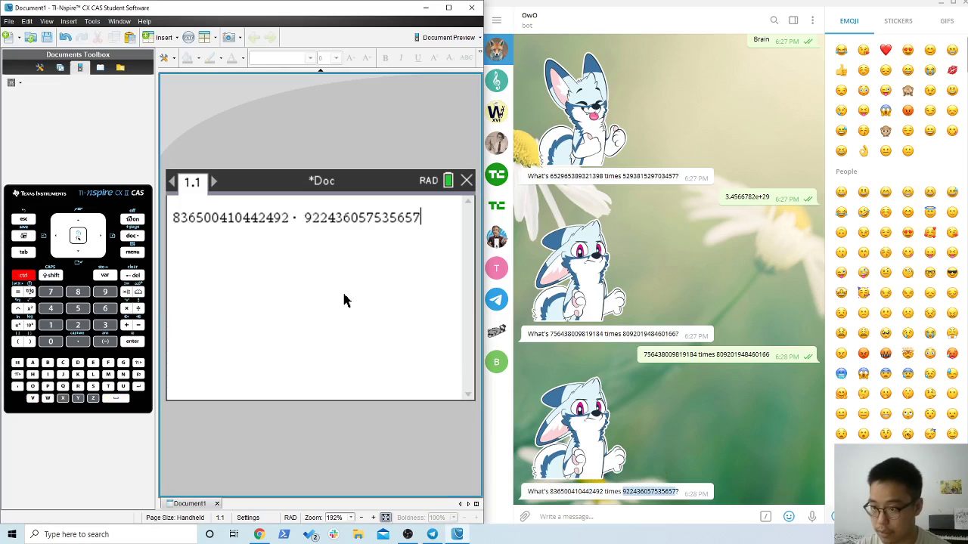
{"action": "key", "text": "Return"}
{"action": "left_click", "coordinate": [345, 249]}
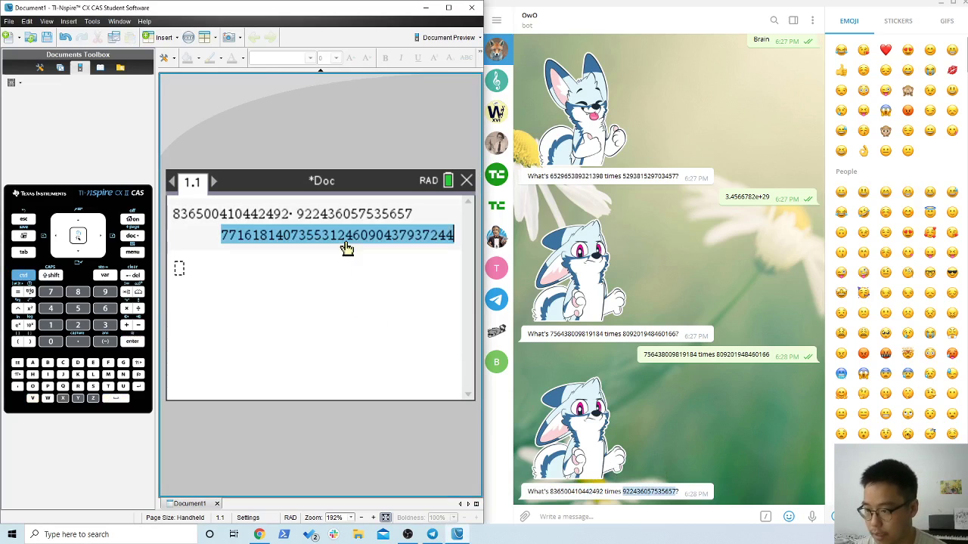
{"action": "left_click", "coordinate": [590, 516]}
{"action": "key", "text": "ctrl+v"}
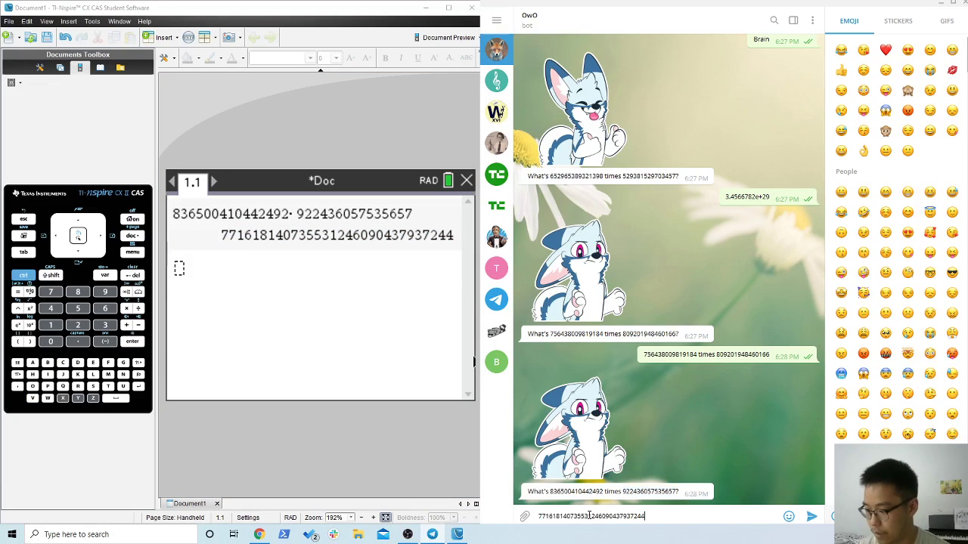
{"action": "key", "text": "Return"}
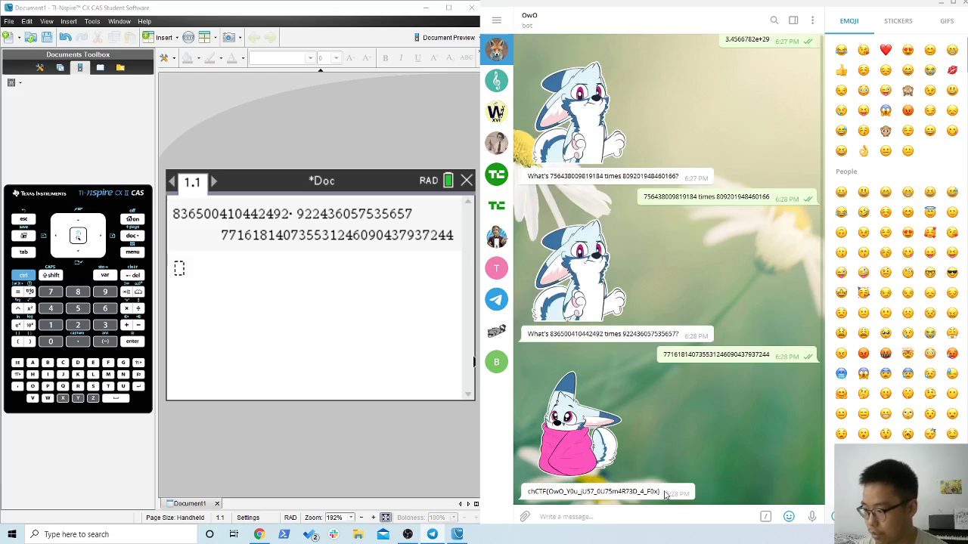
- Copy the flag from the fox bot's reply and return to the Insanity2 challenge in the browser
{"action": "left_click_drag", "start_coordinate": [666, 495], "coordinate": [508, 484]}
{"action": "key", "text": "ctrl+c"}
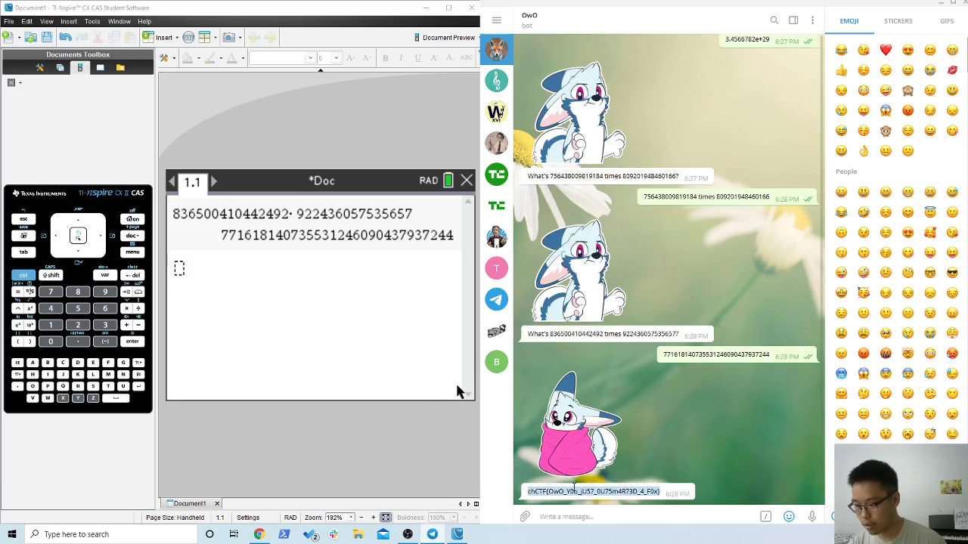
{"action": "left_click", "coordinate": [591, 504]}
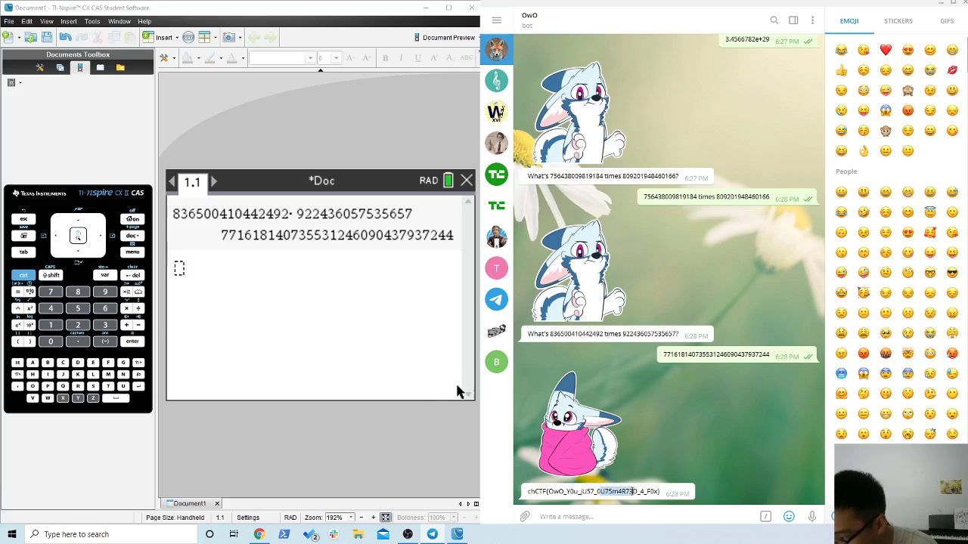
{"action": "left_click", "coordinate": [260, 535]}
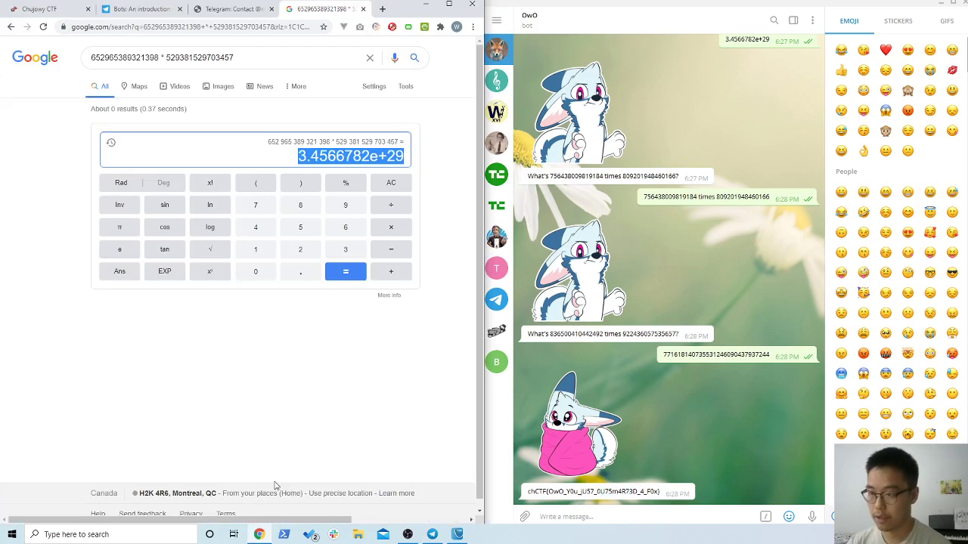
{"action": "left_click", "coordinate": [234, 8]}
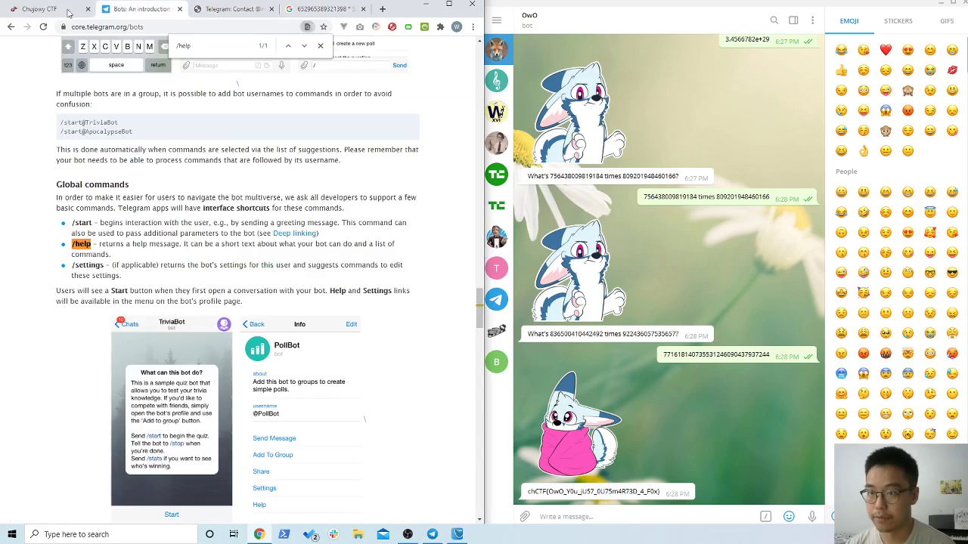
{"action": "left_click", "coordinate": [42, 9]}
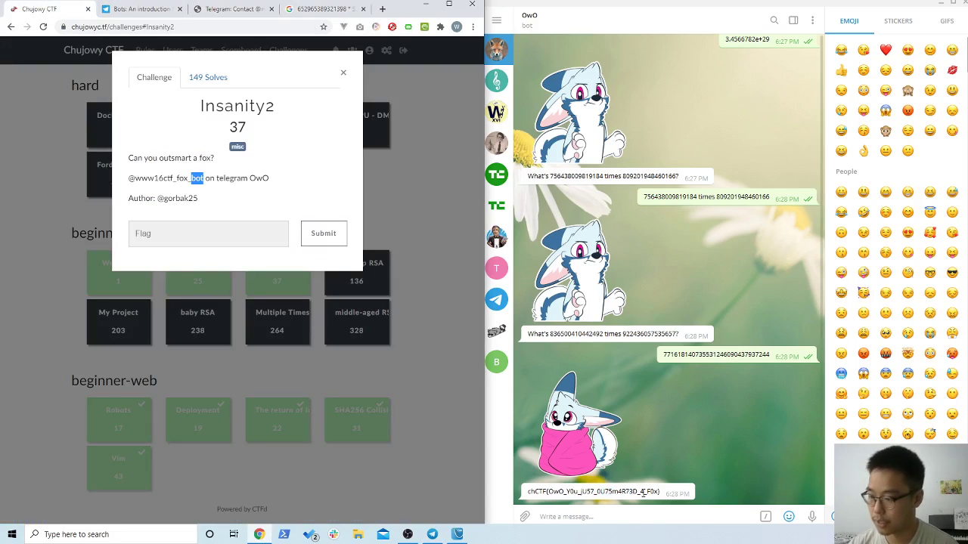
- Try to submit the fox bot's flag in the open Insanity2 challenge
{"action": "left_click_drag", "start_coordinate": [661, 491], "coordinate": [526, 491]}
{"action": "left_click", "coordinate": [200, 233]}
{"action": "key", "text": "ctrl+v"}
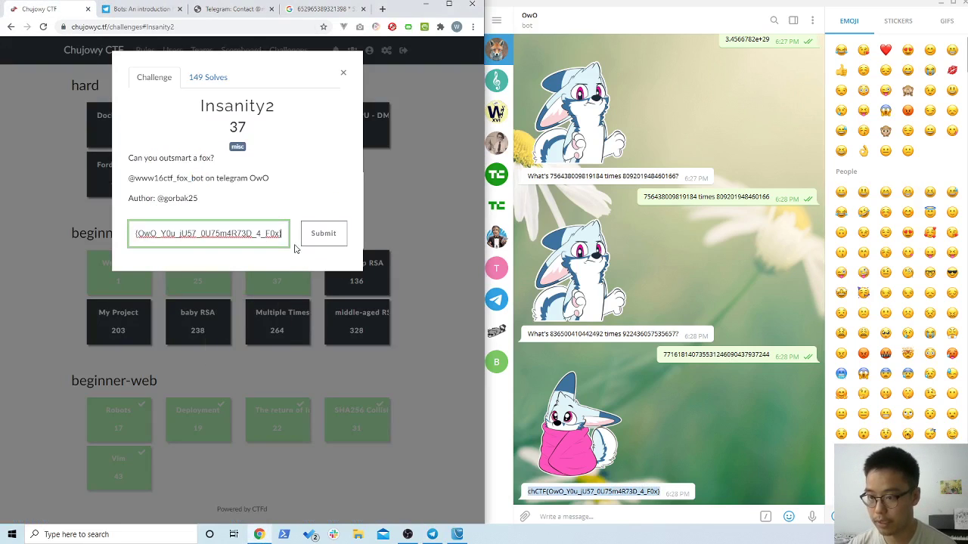
{"action": "left_click", "coordinate": [317, 234]}
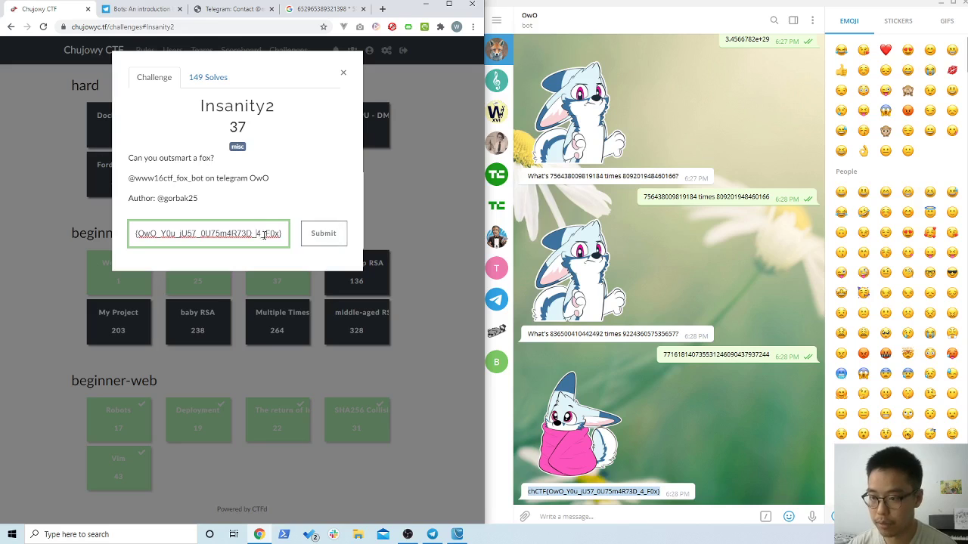
{"action": "key", "text": "Escape"}
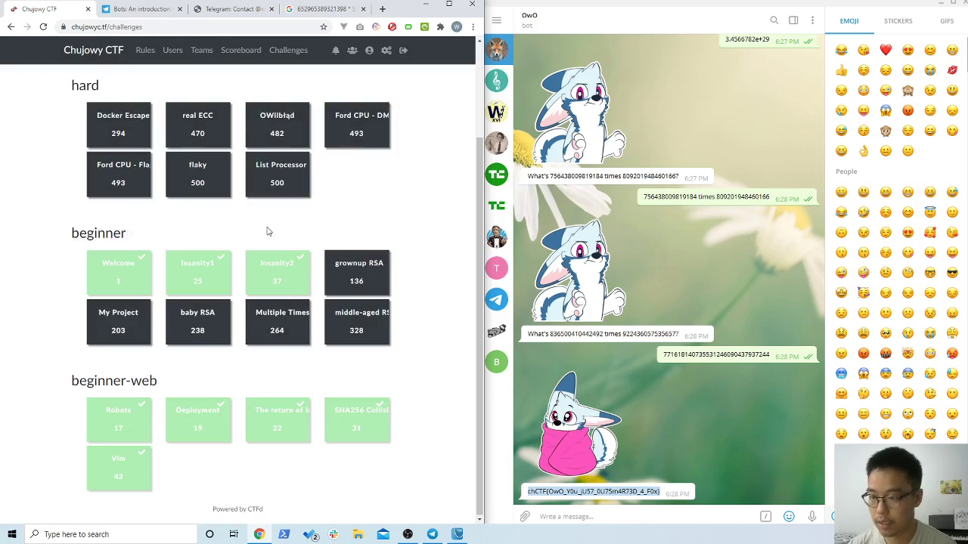
- Reopen the Insanity2 challenge, submit the fox bot's flag, and close the challenge dialog
{"action": "left_click", "coordinate": [272, 277]}
{"action": "left_click", "coordinate": [221, 240]}
{"action": "key", "text": "ctrl+v"}
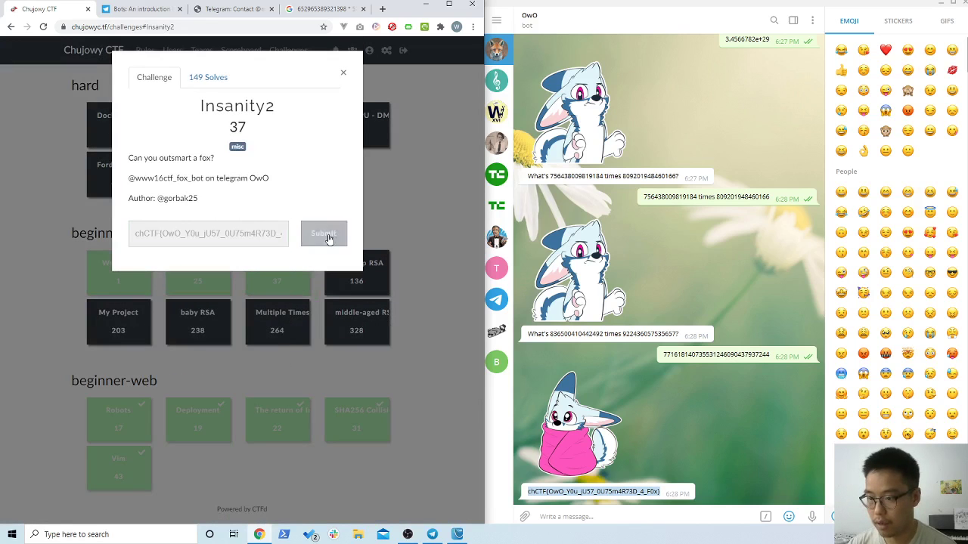
{"action": "left_click", "coordinate": [326, 234]}
{"action": "left_click_drag", "start_coordinate": [199, 268], "coordinate": [280, 271]}
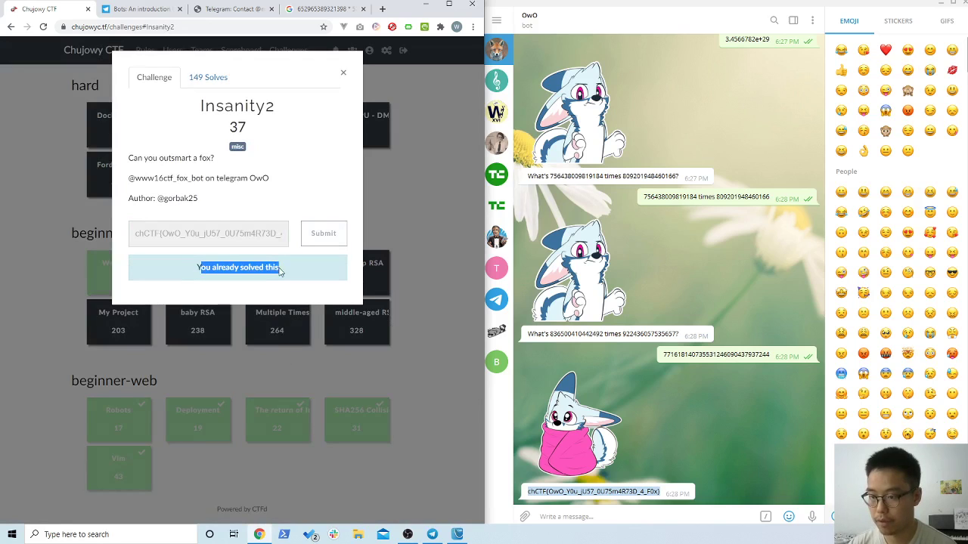
{"action": "left_click", "coordinate": [343, 74]}
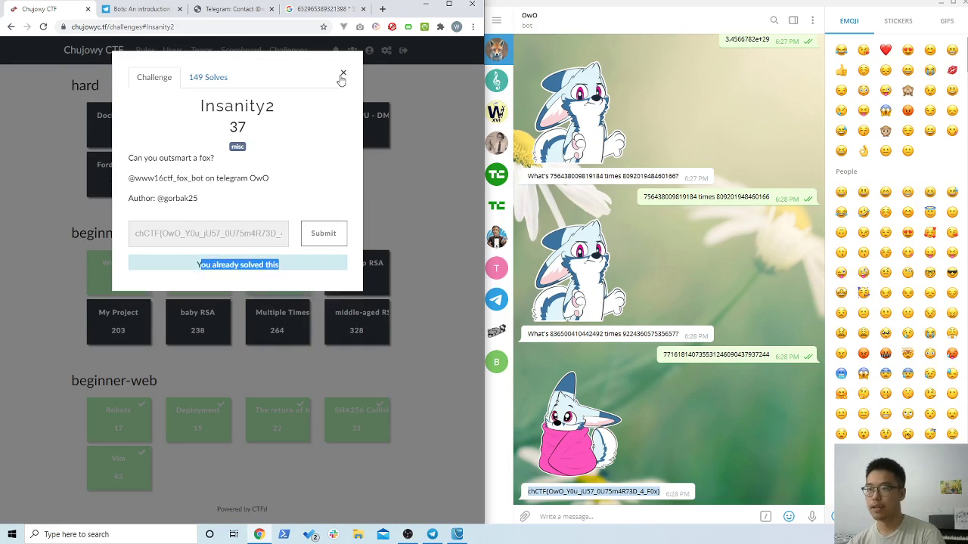